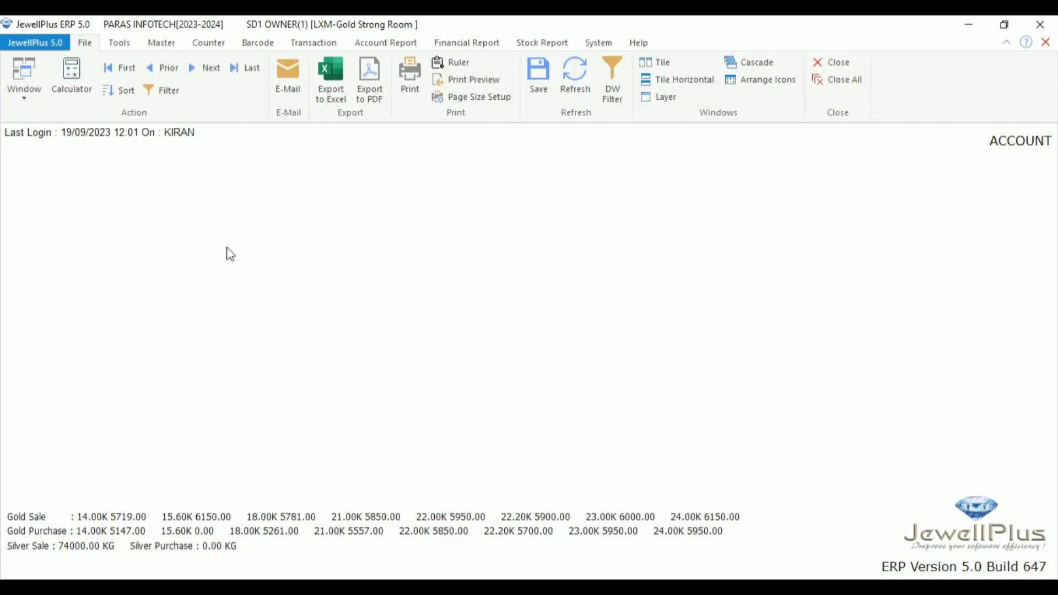
Step: Open a new Account Master form from the Master ribbon tab
left_click(163, 45)
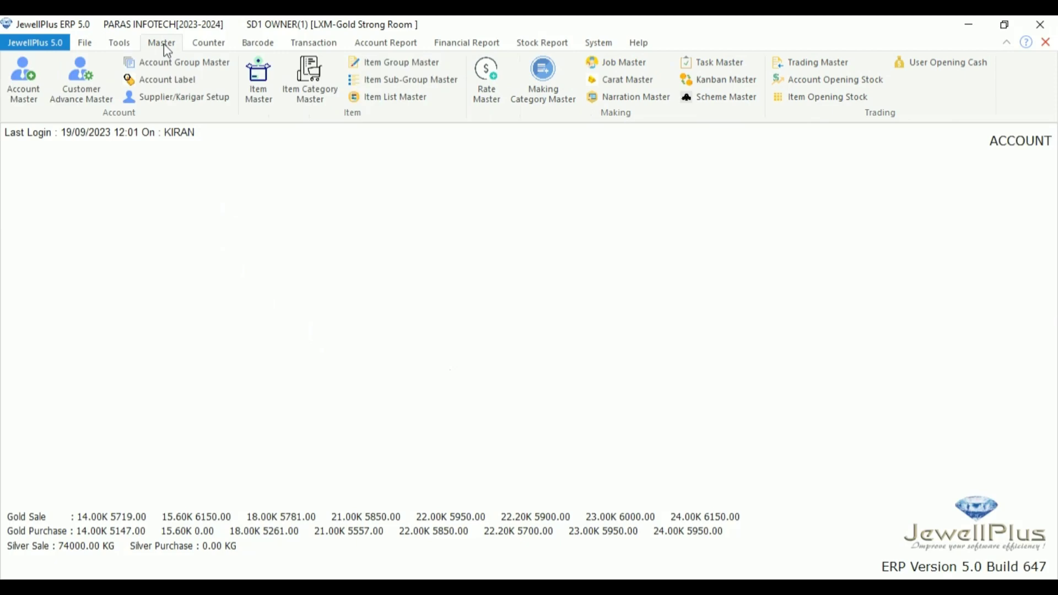
left_click(25, 83)
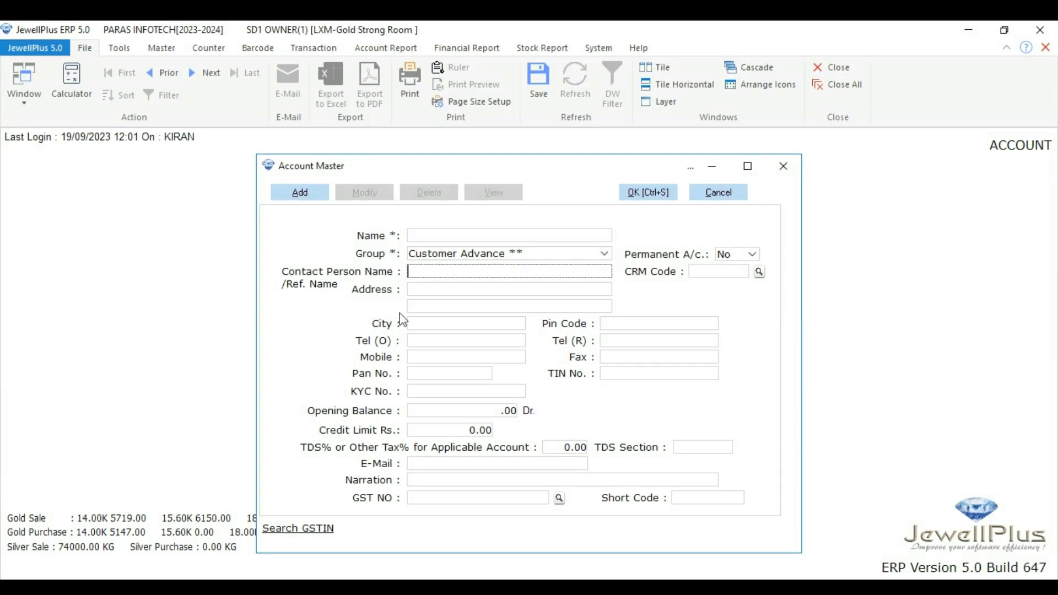
left_click(460, 265)
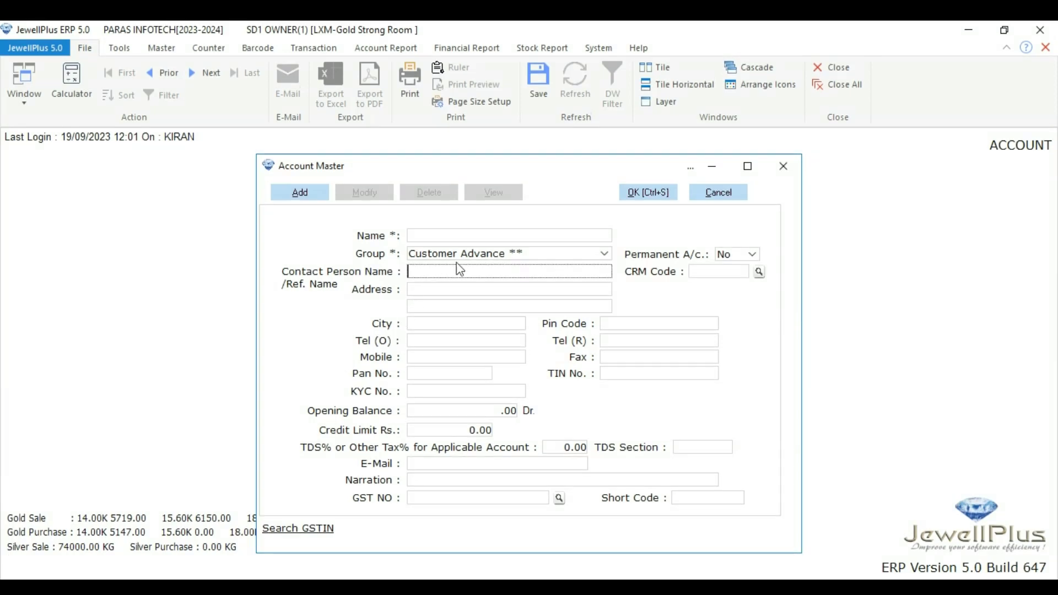
left_click(438, 237)
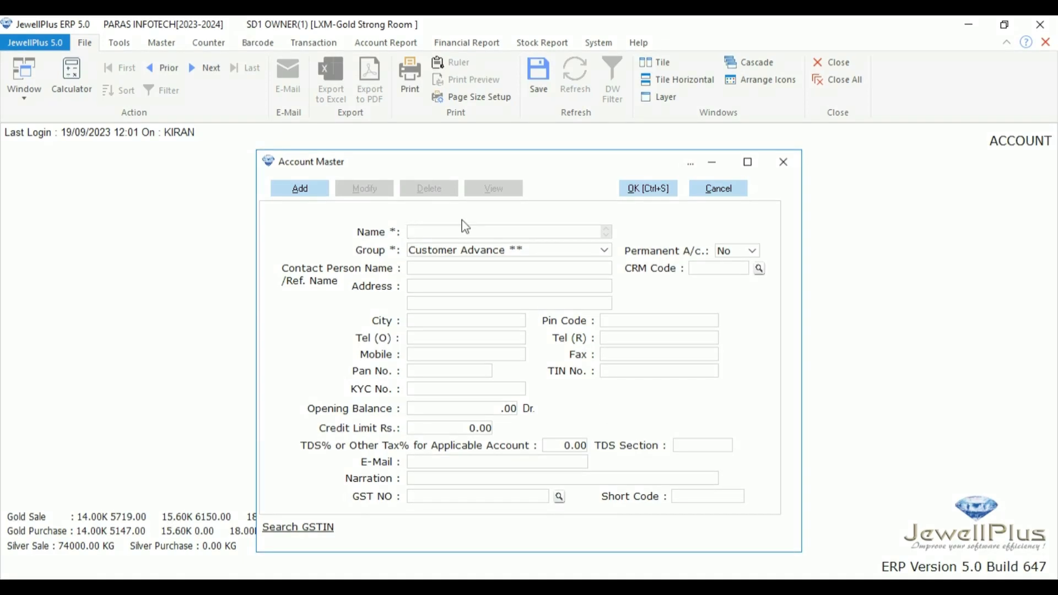
Step: Scroll through the Group dropdown's account groups, leaving Customer Advance selected
left_click(605, 254)
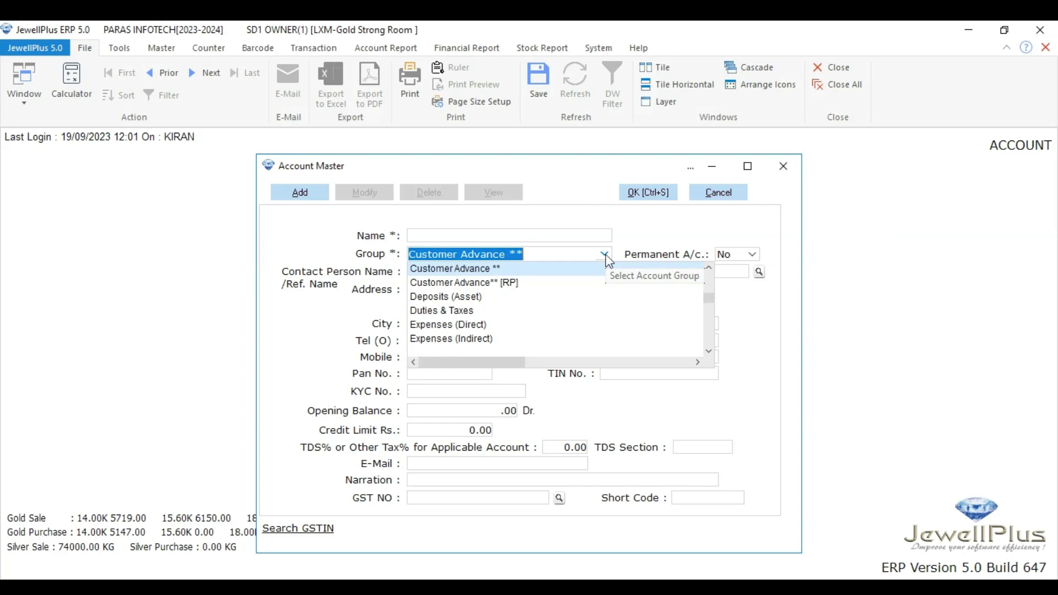
scroll(508, 322, "down", 15)
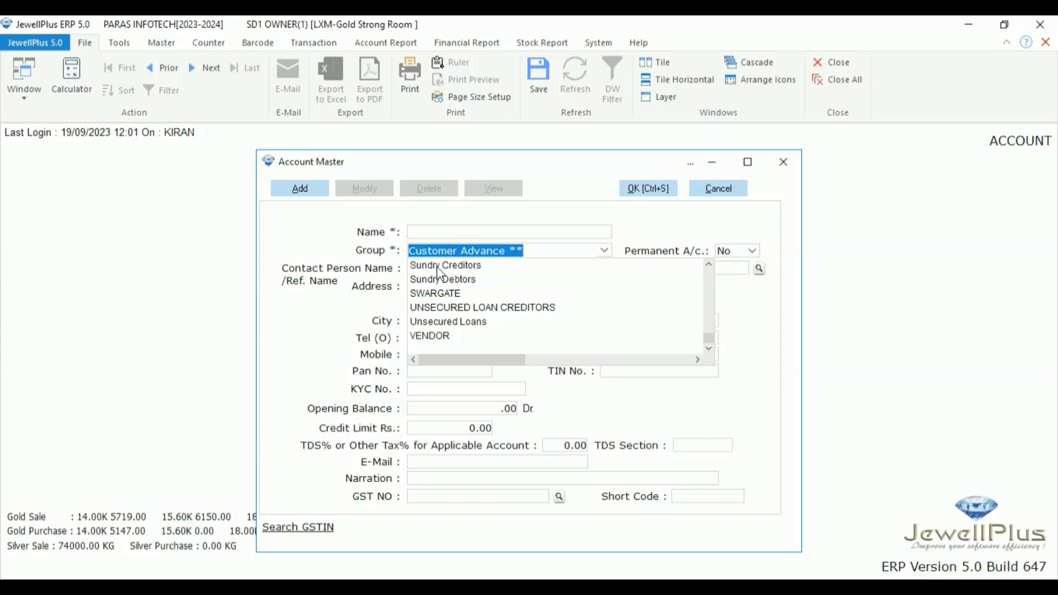
scroll(440, 272, "up", 6)
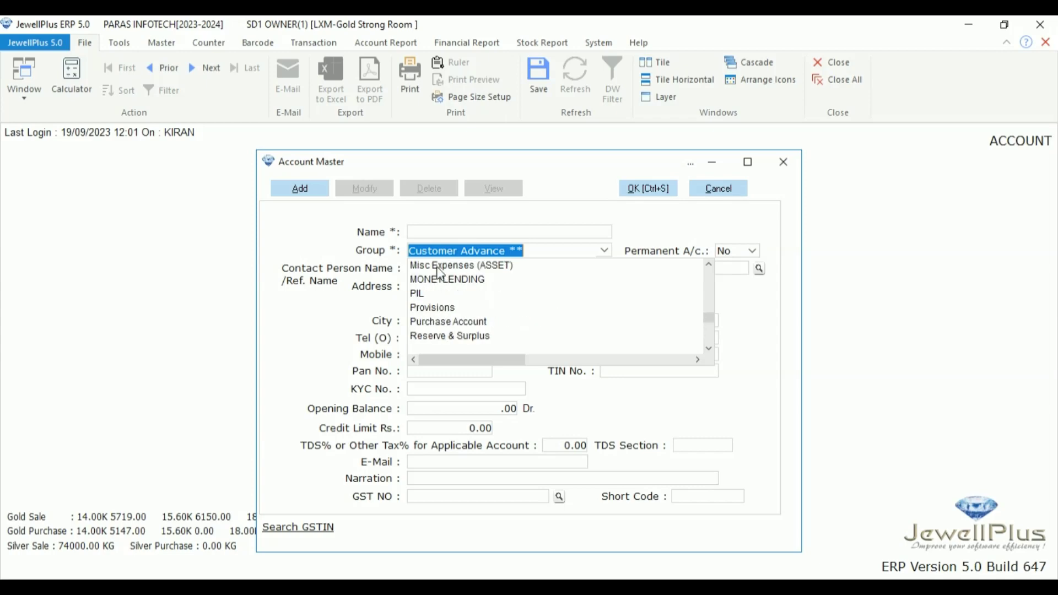
scroll(439, 272, "up", 2)
scroll(439, 272, "up", 7)
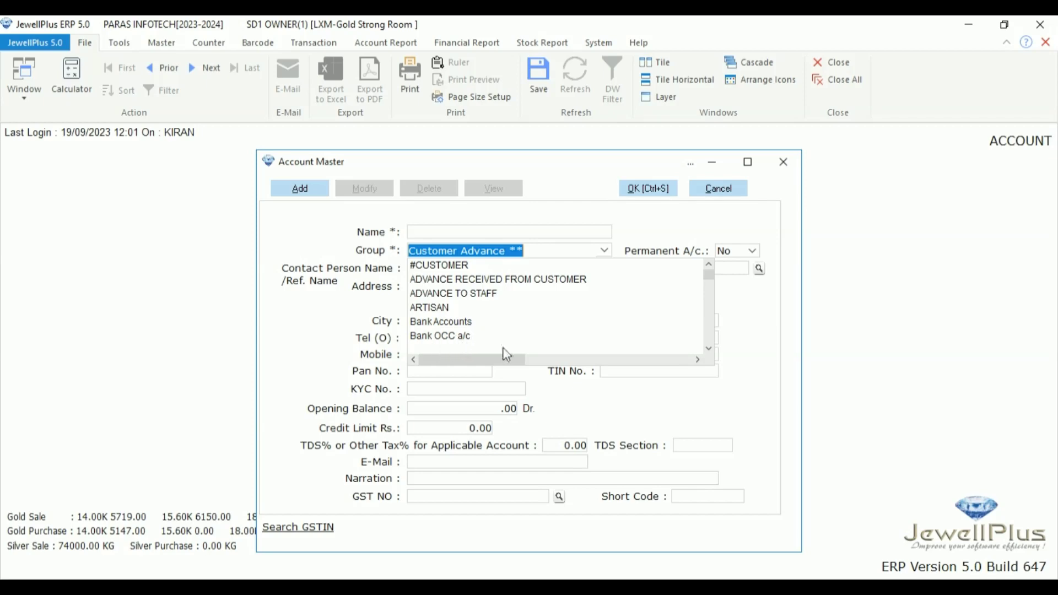
left_click(711, 352)
left_click(710, 352)
left_click(710, 352)
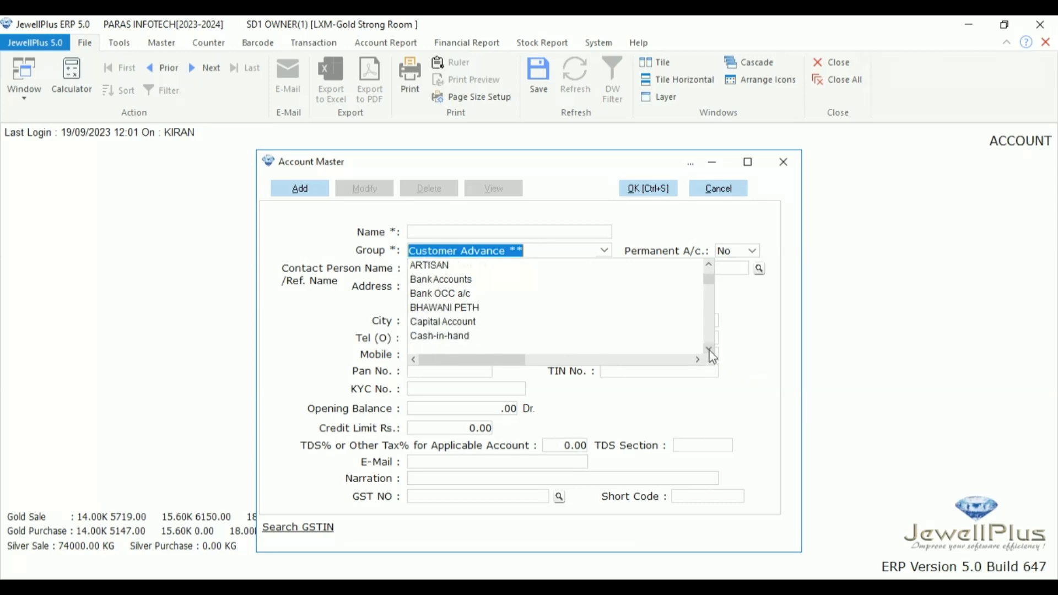
Step: Close the group list with Customer Advance ** kept as the group
key("Tab")
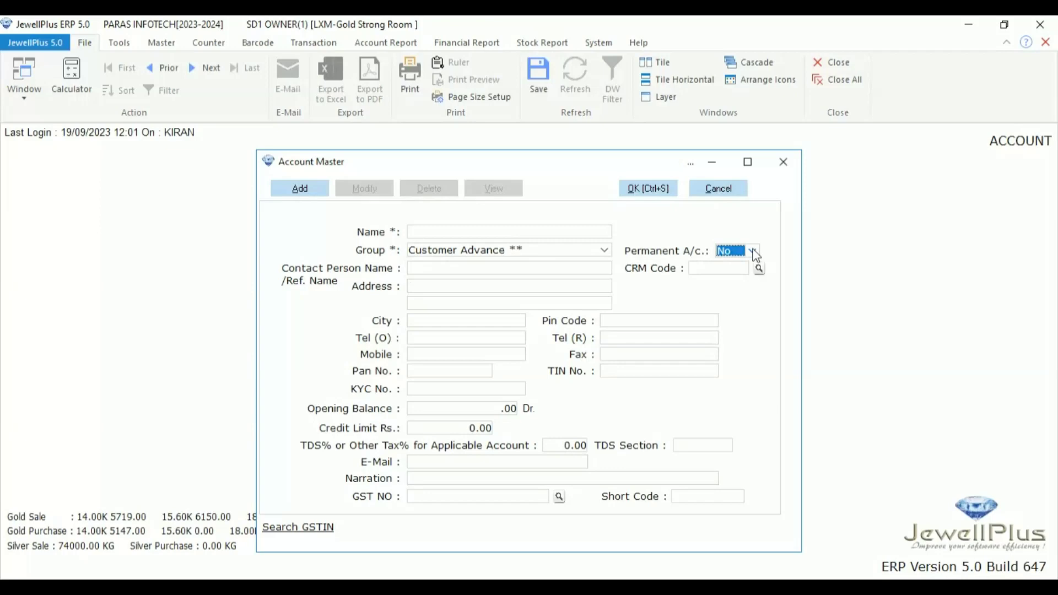
left_click(437, 271)
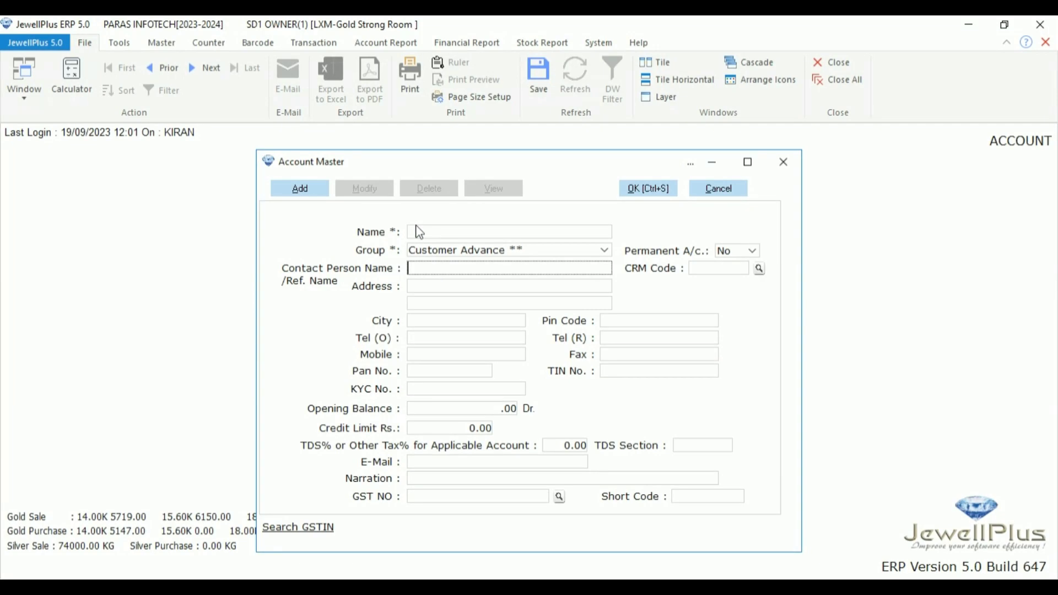
left_click(419, 233)
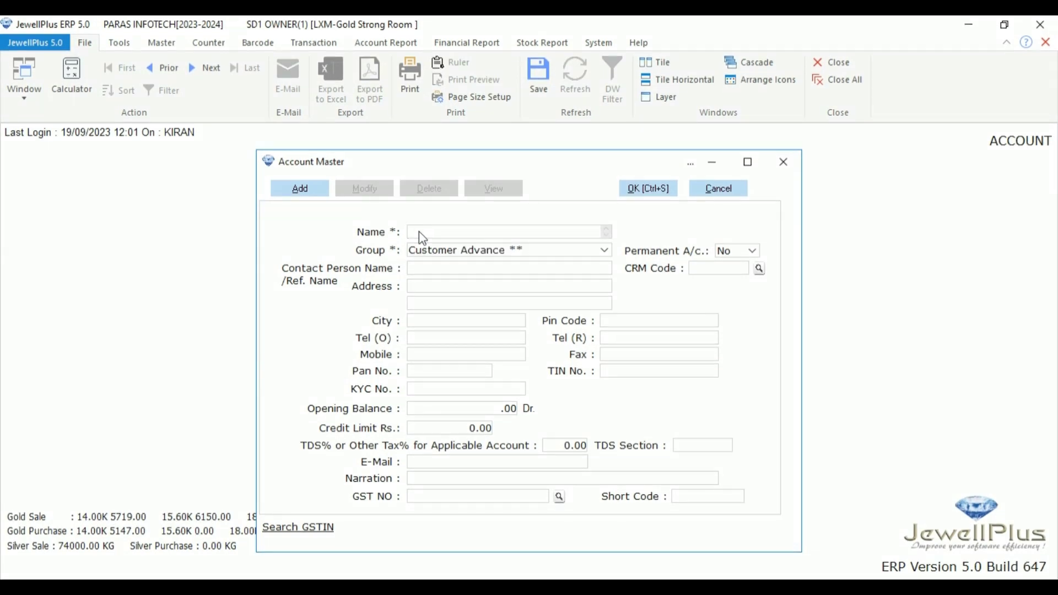
left_click(422, 269)
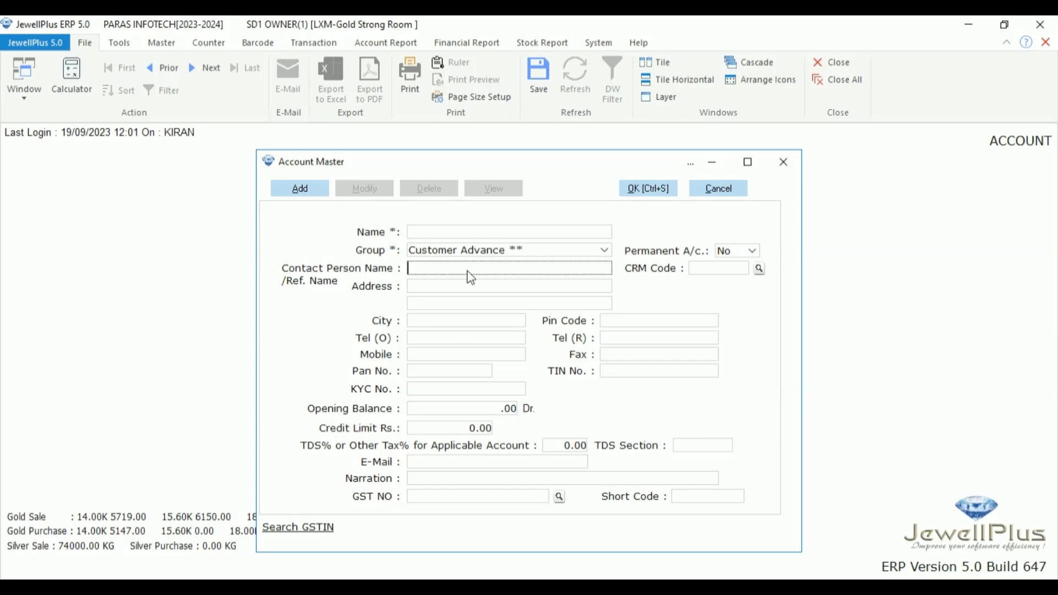
Step: Go through the address, city, pin code, phone, mobile, PAN and KYC fields to Opening Balance
left_click(446, 287)
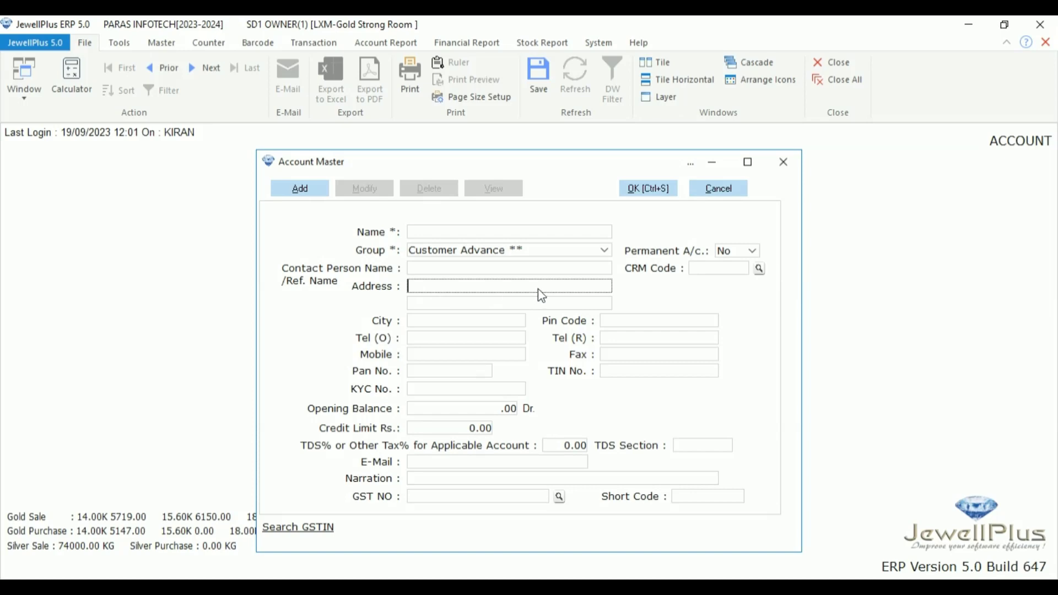
left_click(449, 322)
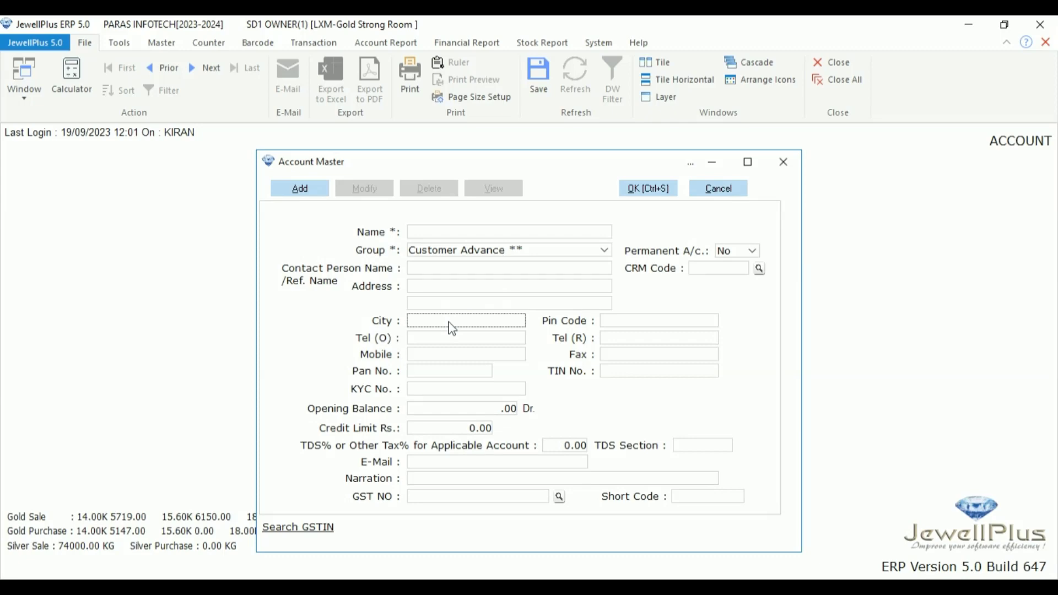
left_click(625, 326)
left_click(629, 340)
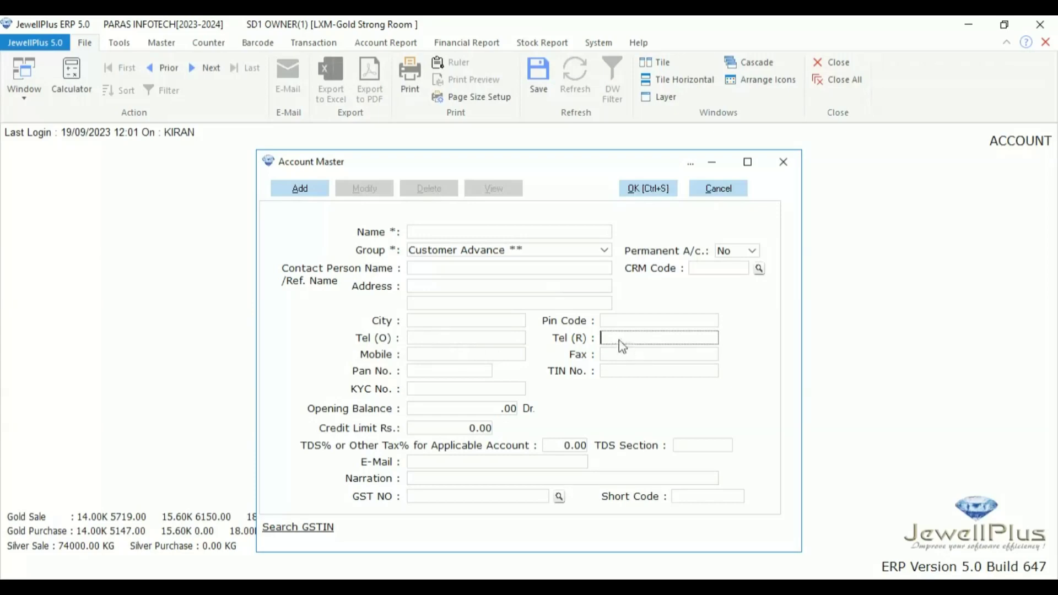
left_click(436, 357)
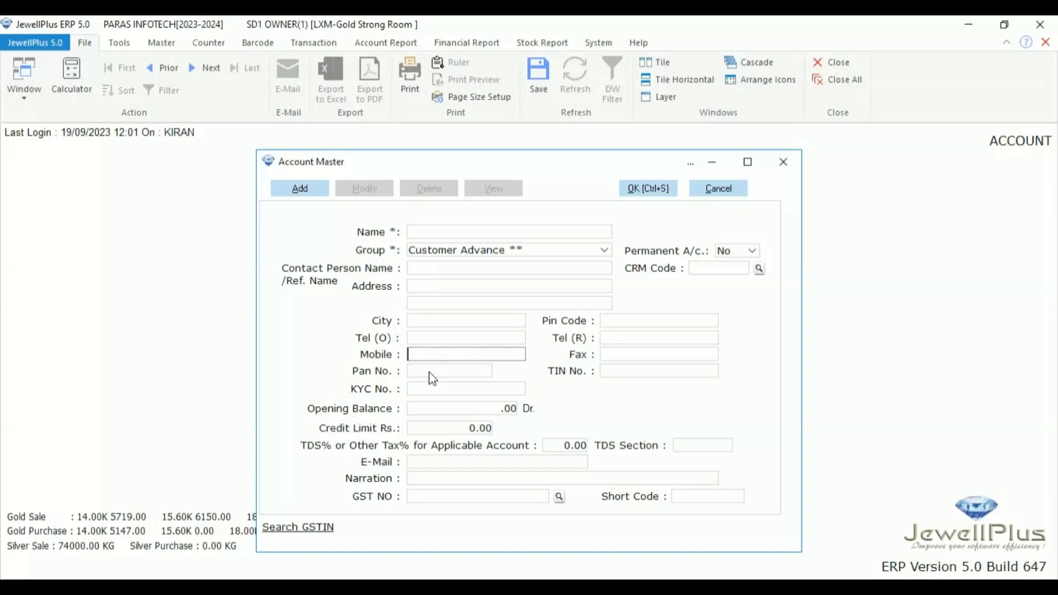
left_click(431, 372)
left_click(434, 389)
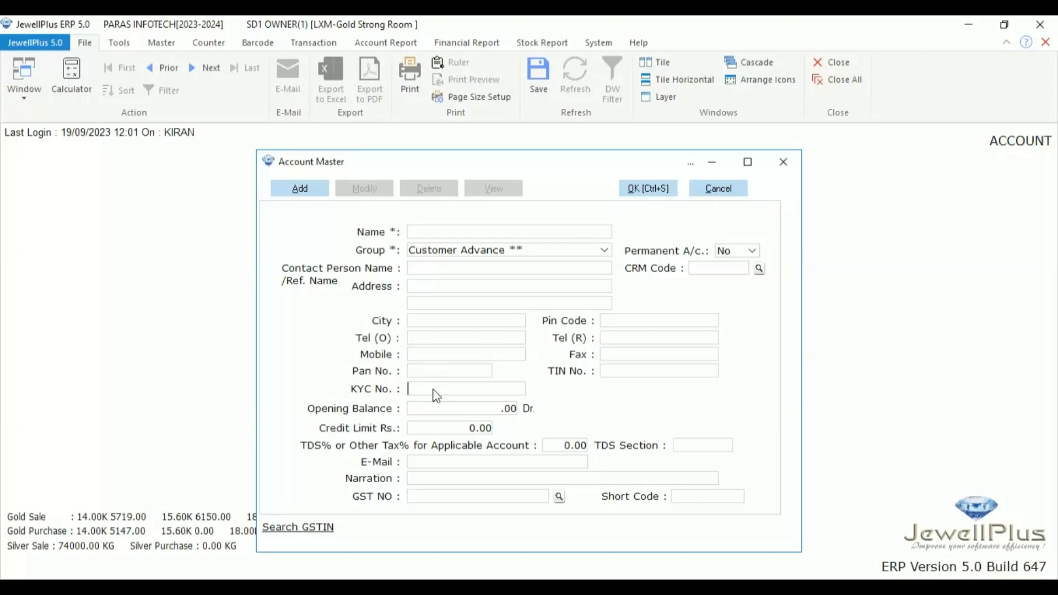
left_click(435, 410)
Step: Enter an opening balance of 1000, then add a minus so it reads -1,000.00 Cr
type("1000")
key("Return")
left_click(462, 413)
type("-")
key("Tab")
Step: Set TDS% to 0.10 and leave the TDS Section unset after viewing the 94A–94Q sections
key("Return")
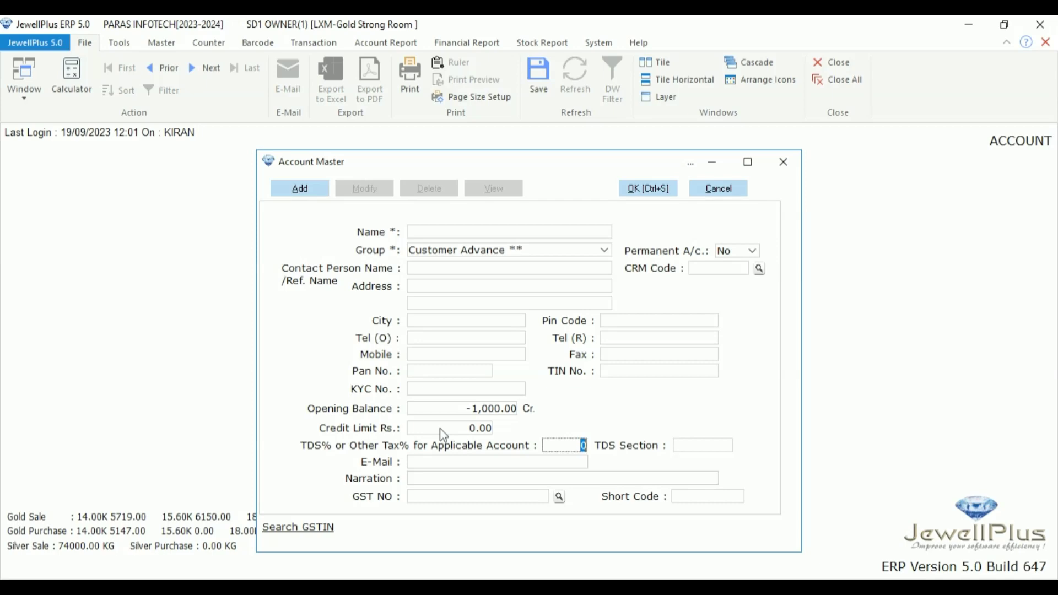
type("0.1")
key("Tab")
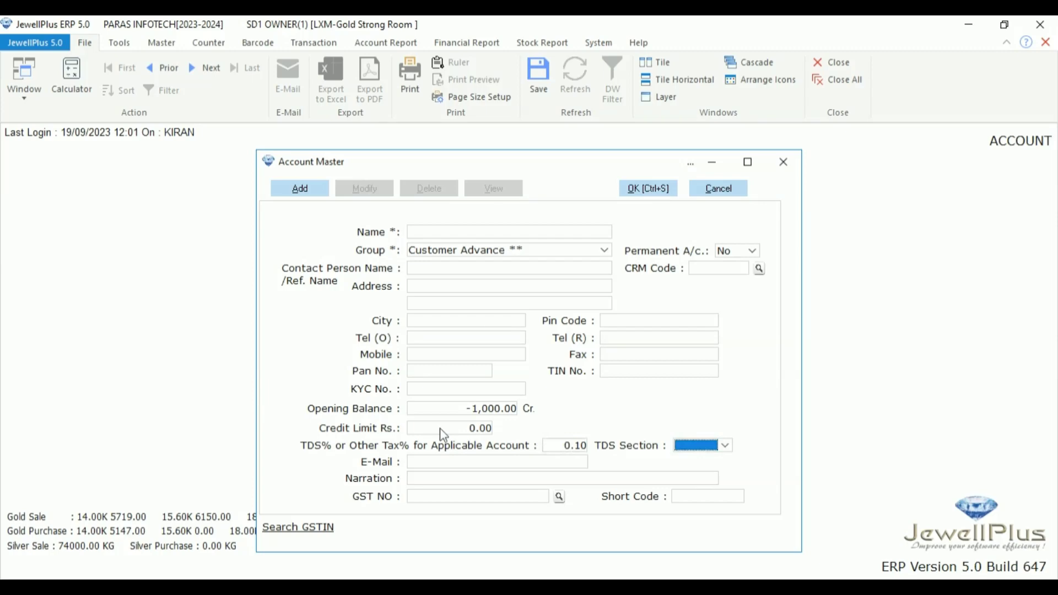
left_click(726, 445)
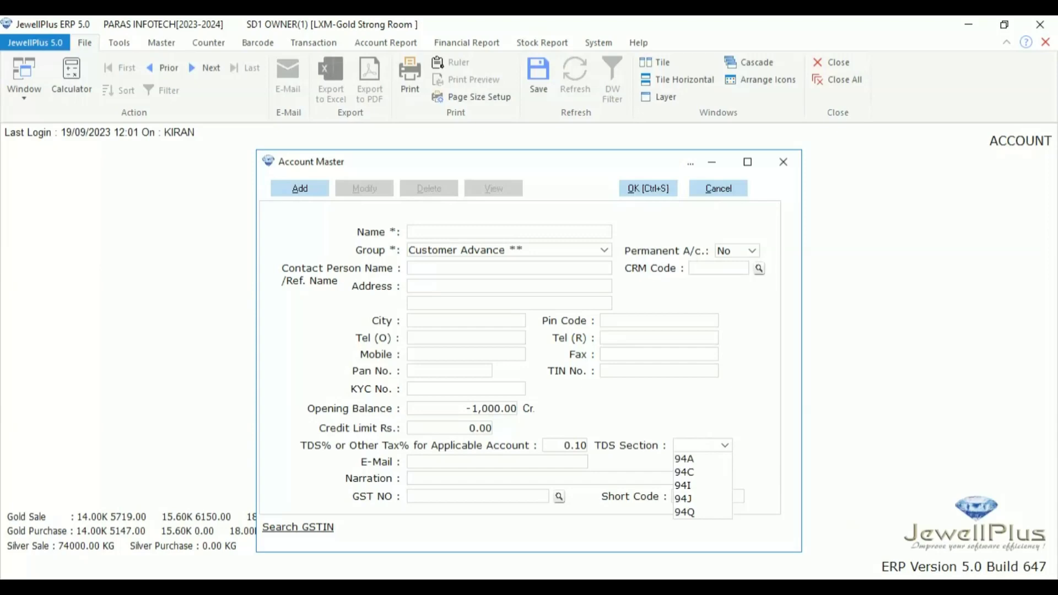
left_click(690, 445)
left_click(691, 444)
key("Tab")
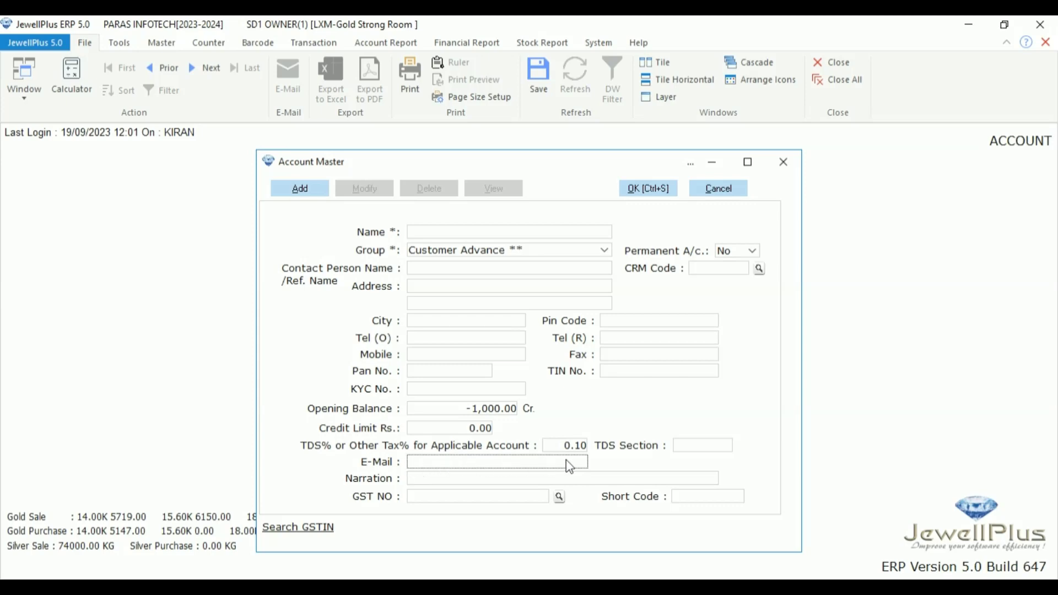
left_click(425, 483)
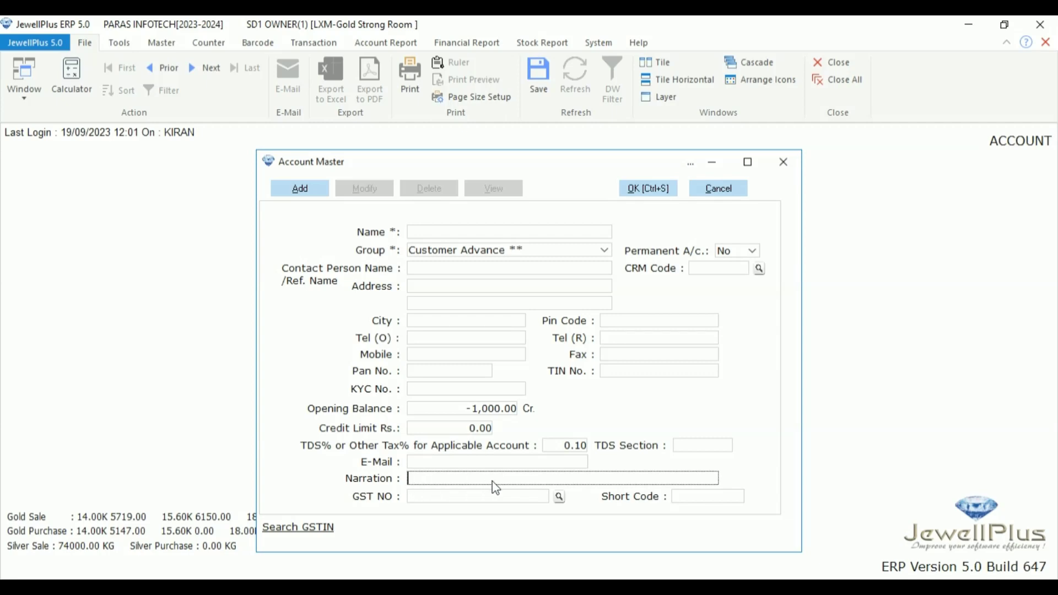
left_click(458, 499)
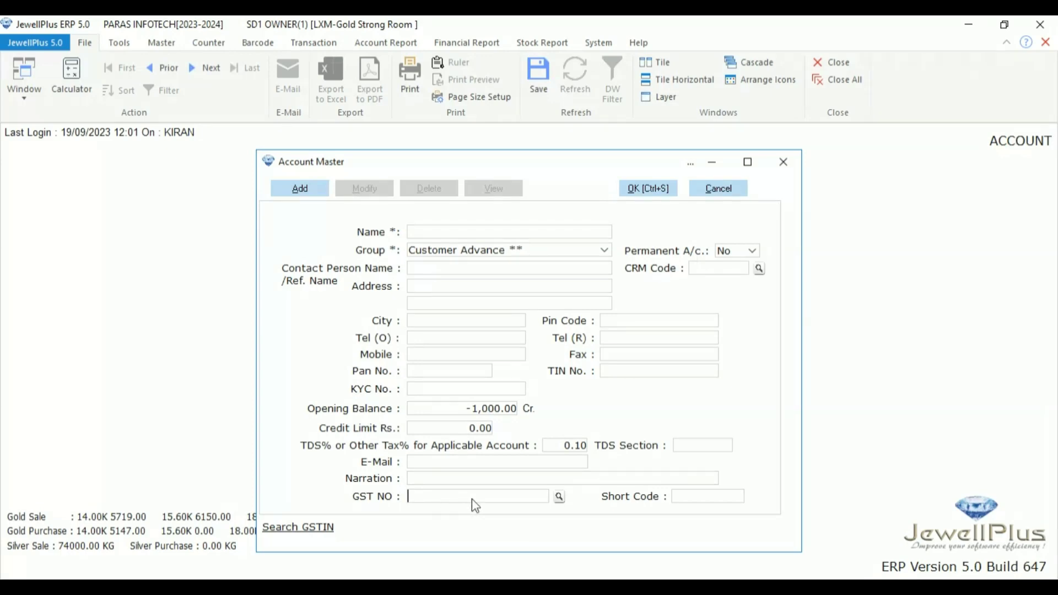
left_click(683, 497)
Step: Go from the Name field to the GST NO field of the blank Sundry Debtors account
left_click(441, 235)
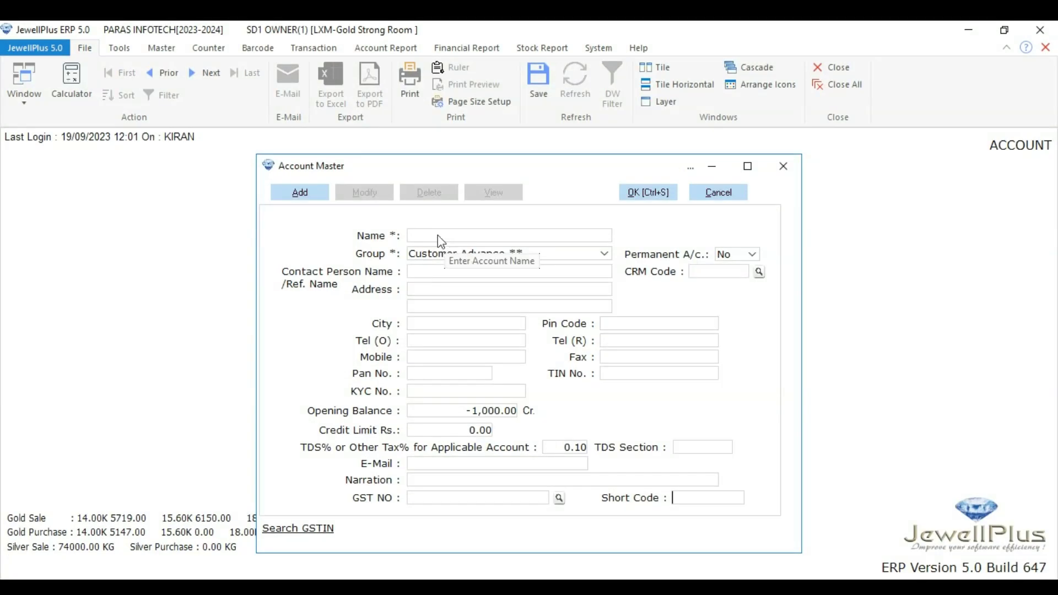
left_click(521, 501)
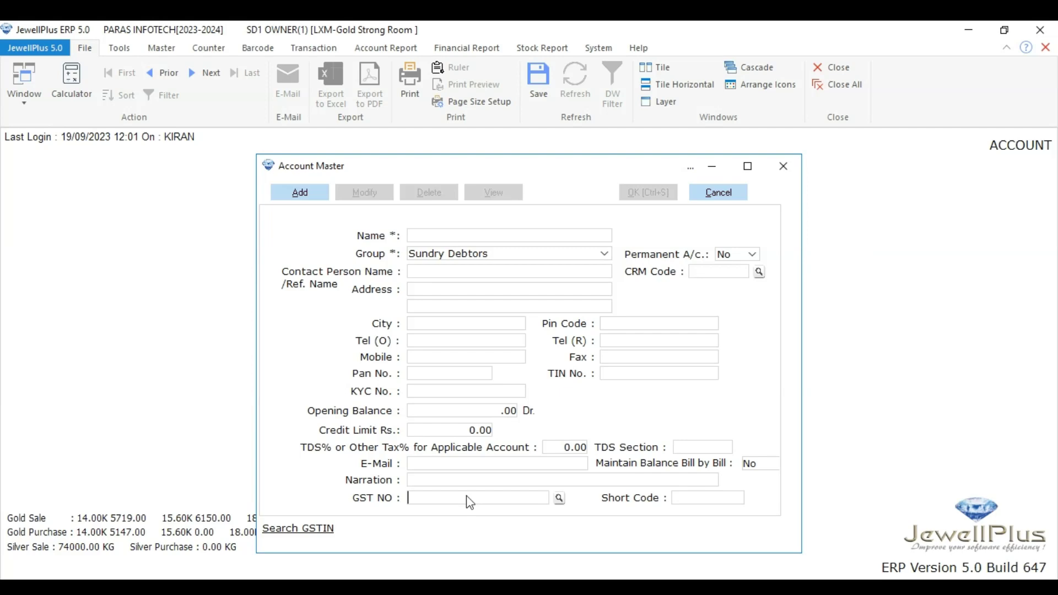
Step: Paste the GSTIN into GST NO and look up the business details from it
key("Tab")
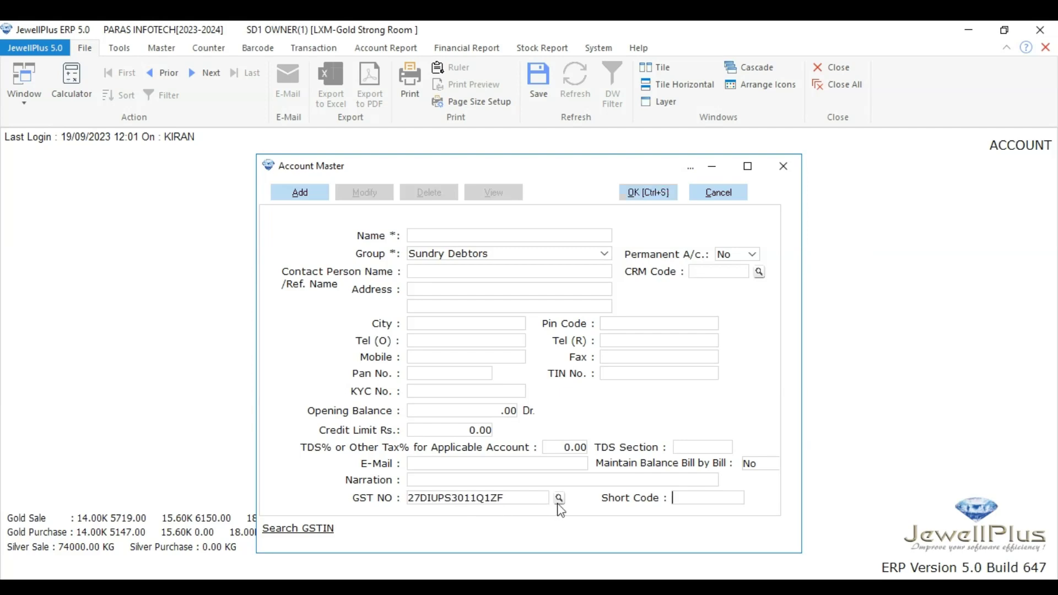
left_click(559, 500)
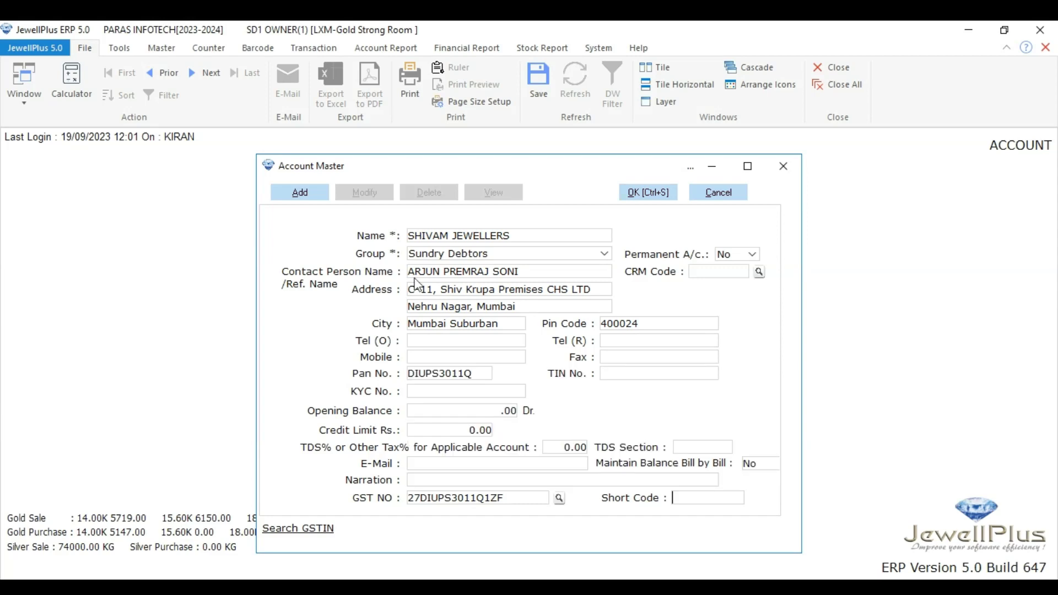
Step: Review the auto-filled name, contact person, address, city, pin code and PAN
left_click(512, 233)
left_click(522, 274)
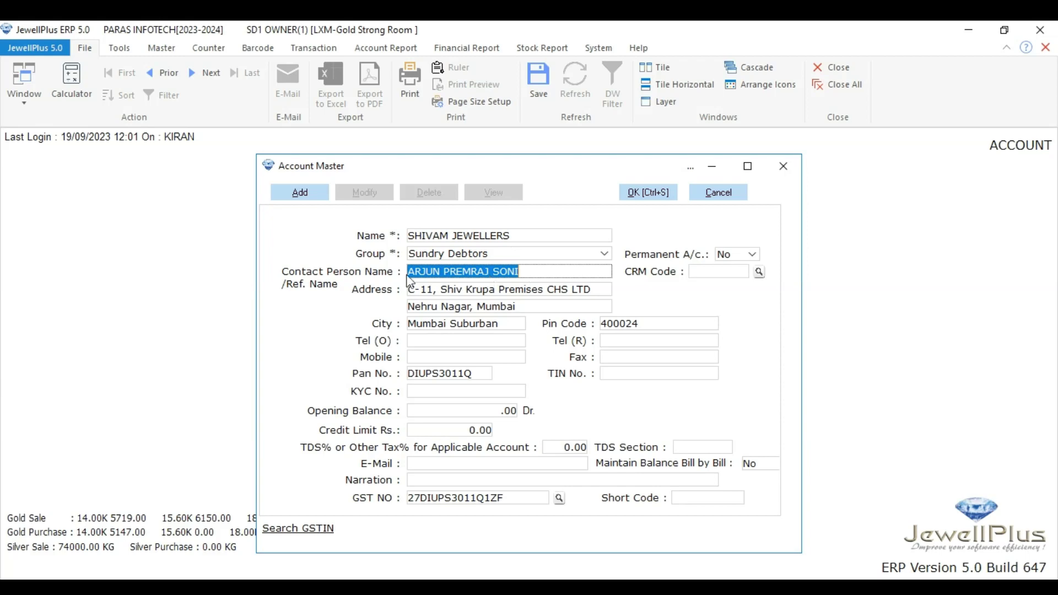
left_click(468, 291)
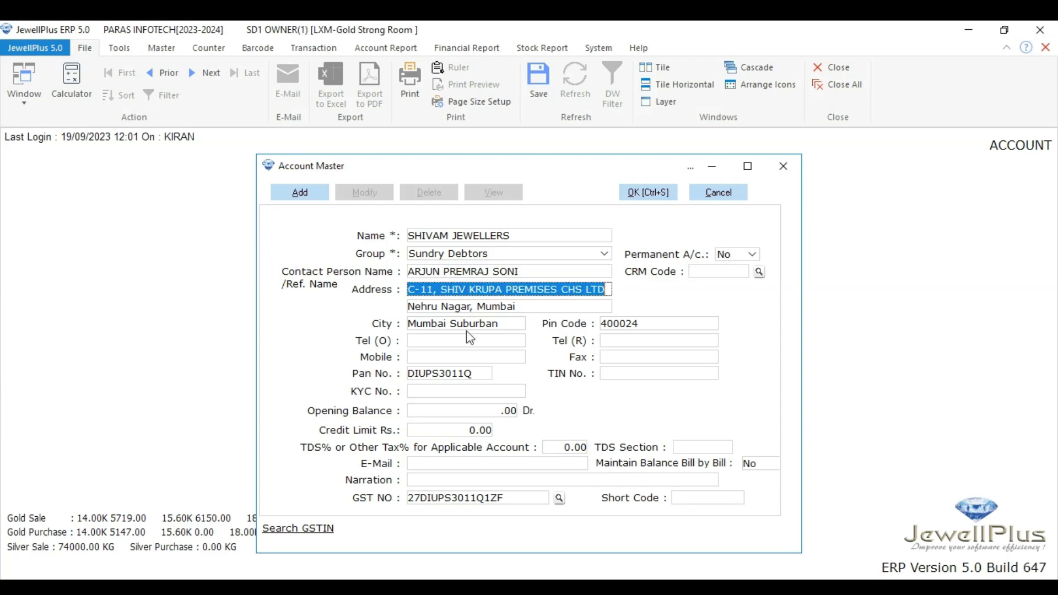
left_click(642, 326)
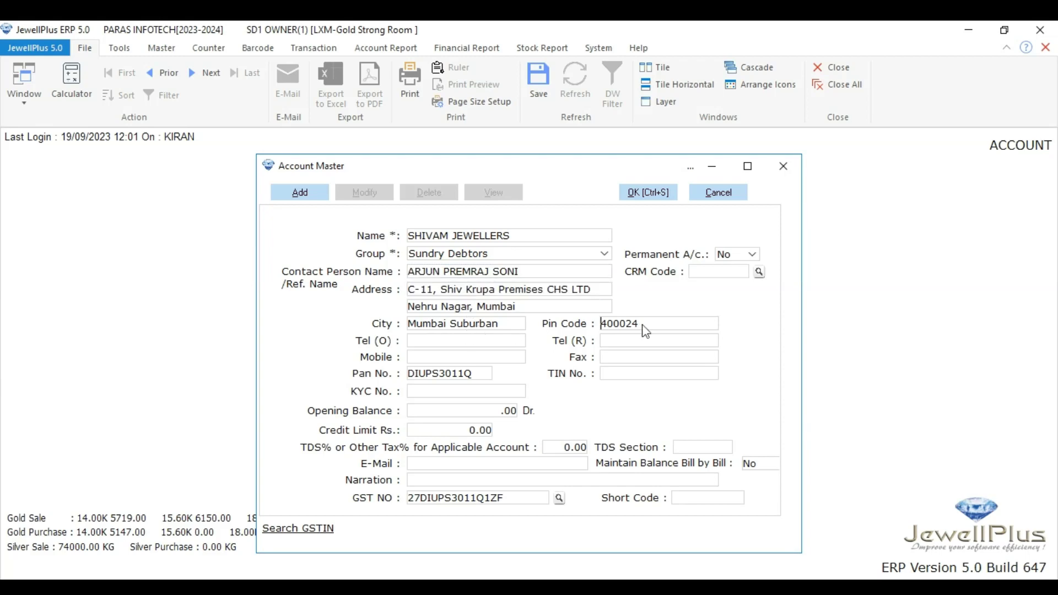
left_click(456, 326)
left_click(639, 328)
left_click(474, 375)
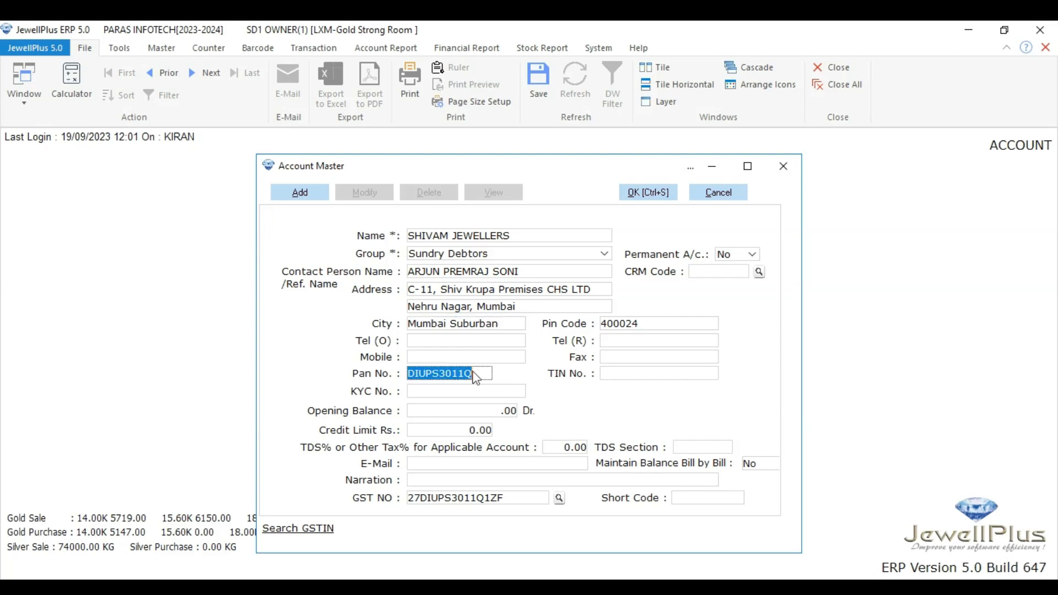
left_click(429, 357)
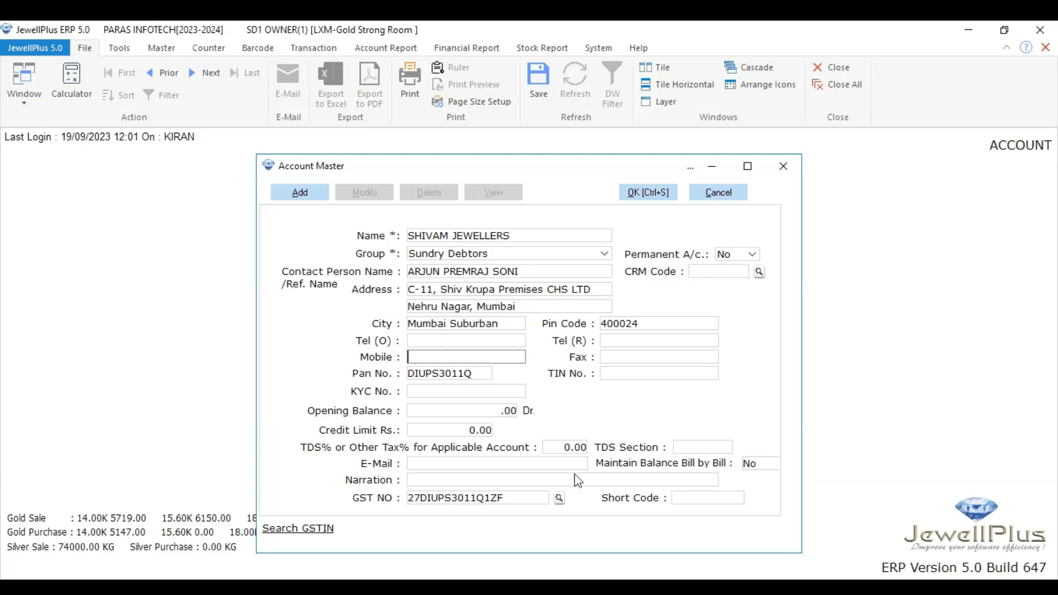
Step: Confirm the auto-filled short code SHIVAM and save the SHIVAM JEWELLERS account
left_click(556, 449)
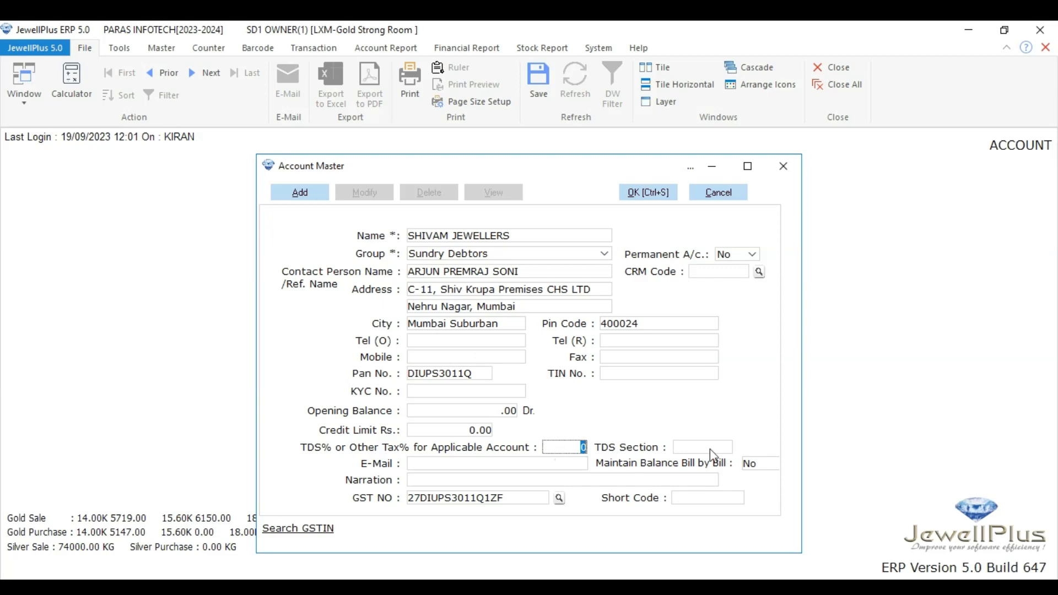
left_click(691, 500)
double_click(707, 499)
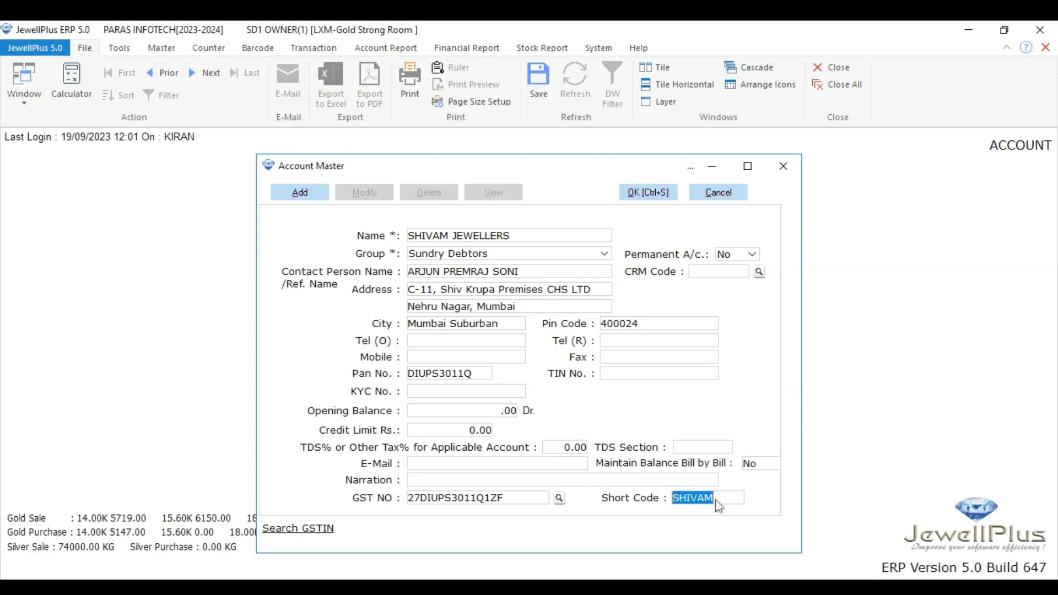
left_click(645, 198)
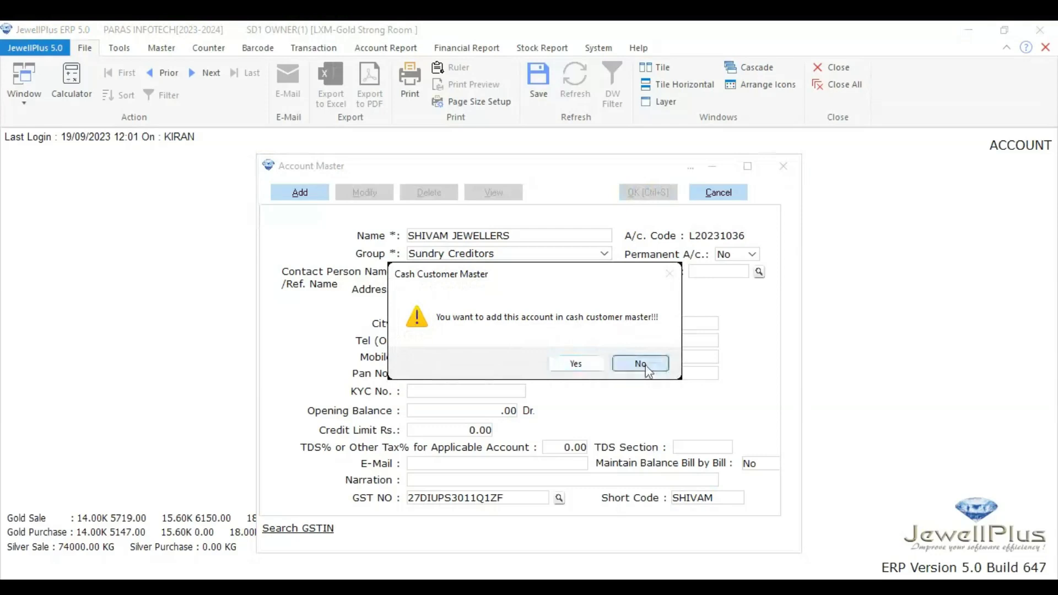
Step: Decline the cash customer listing, leave add mode and switch the form to Modify
left_click(640, 364)
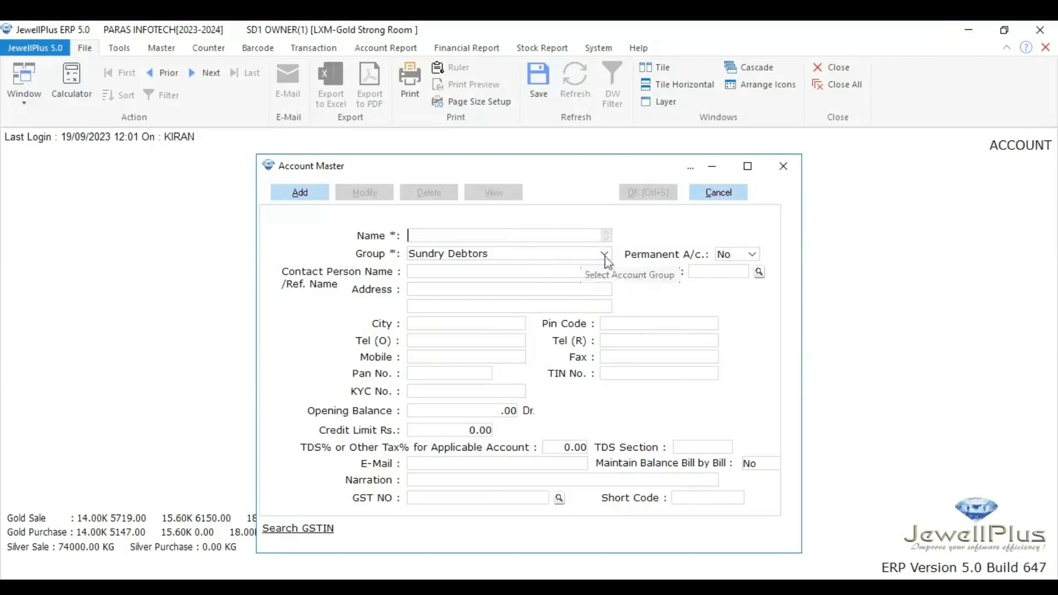
left_click(726, 197)
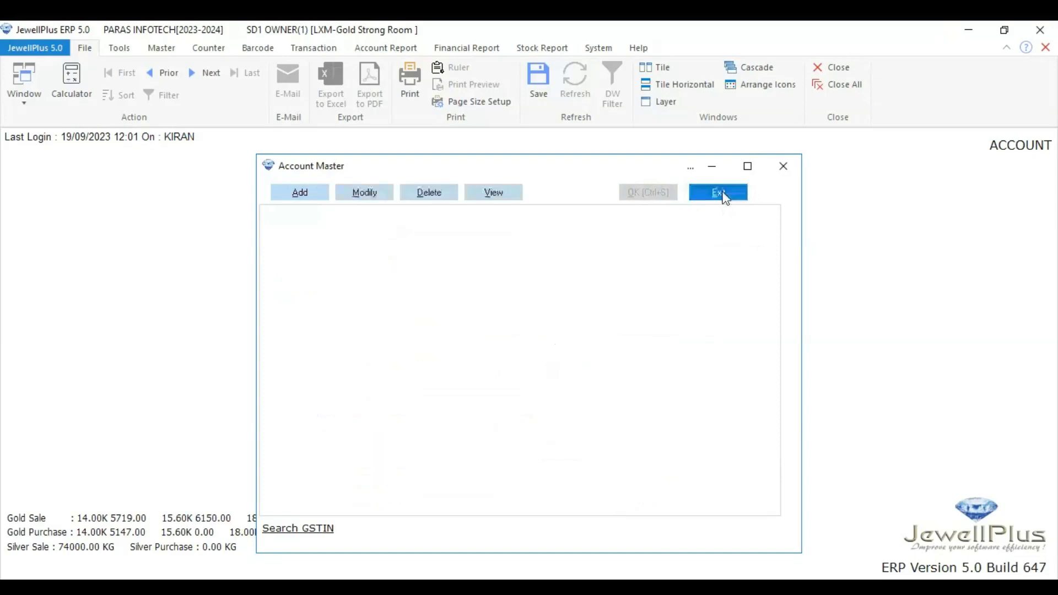
left_click(365, 193)
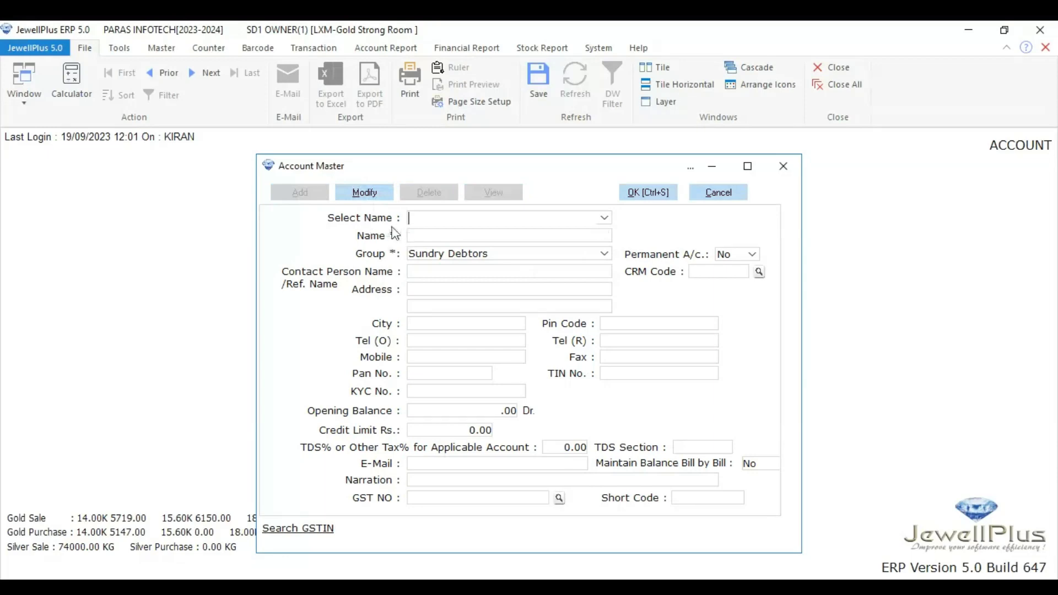
Step: Change the selected Sundry Debtors account's City to PUNE, save it, and clear the form
left_click(604, 219)
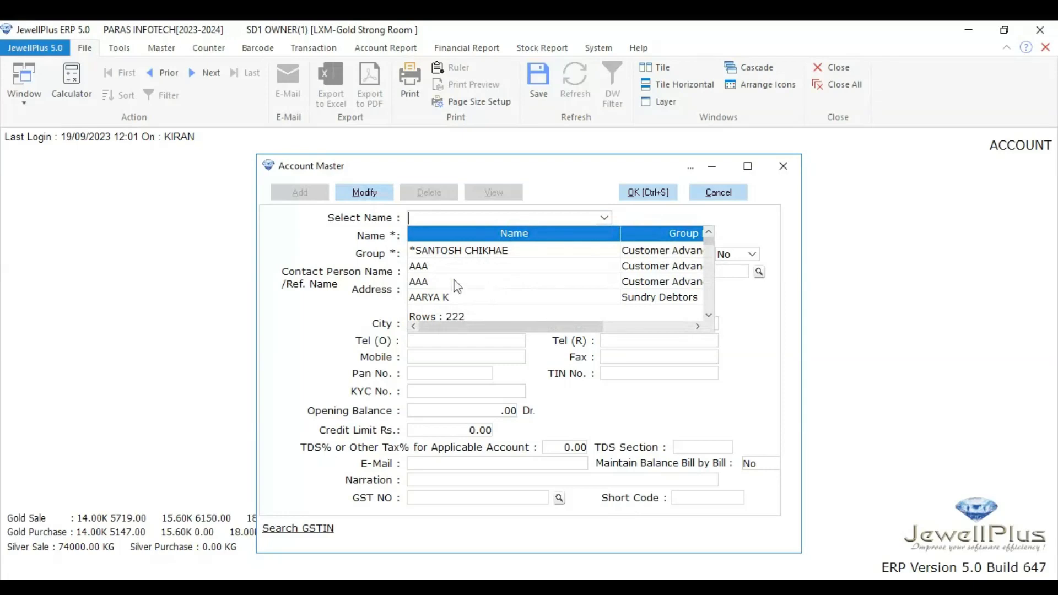
scroll(456, 284, "down", 3)
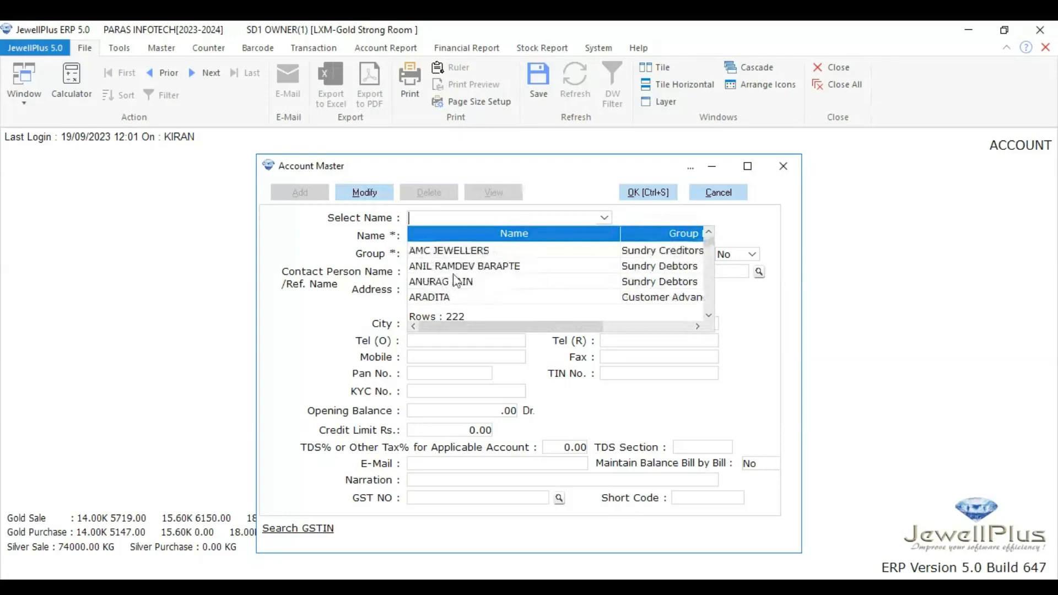
left_click(458, 267)
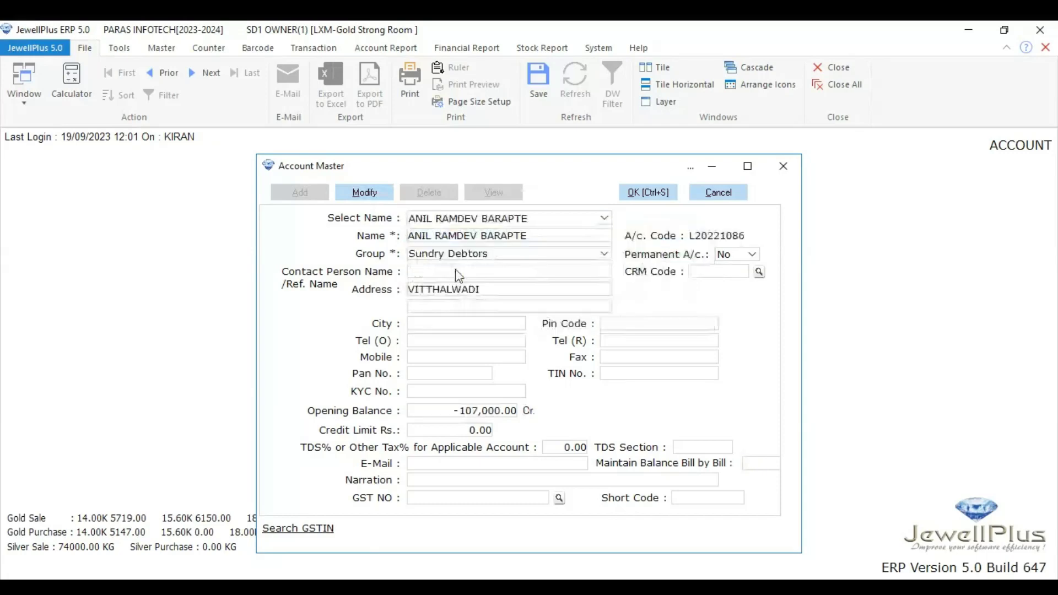
left_click(446, 329)
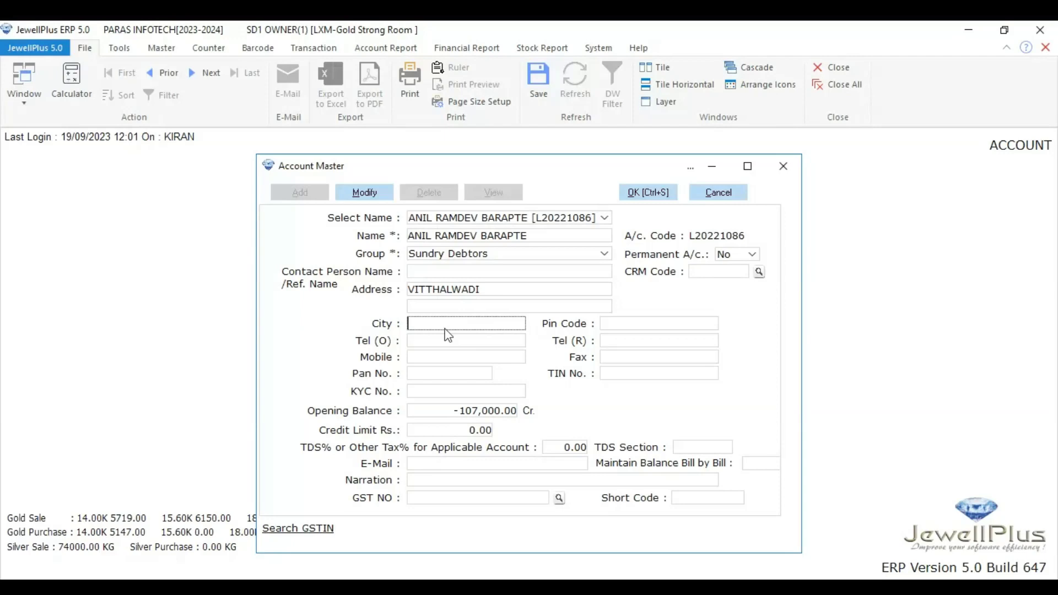
type("PUNE")
key("Return")
left_click(648, 193)
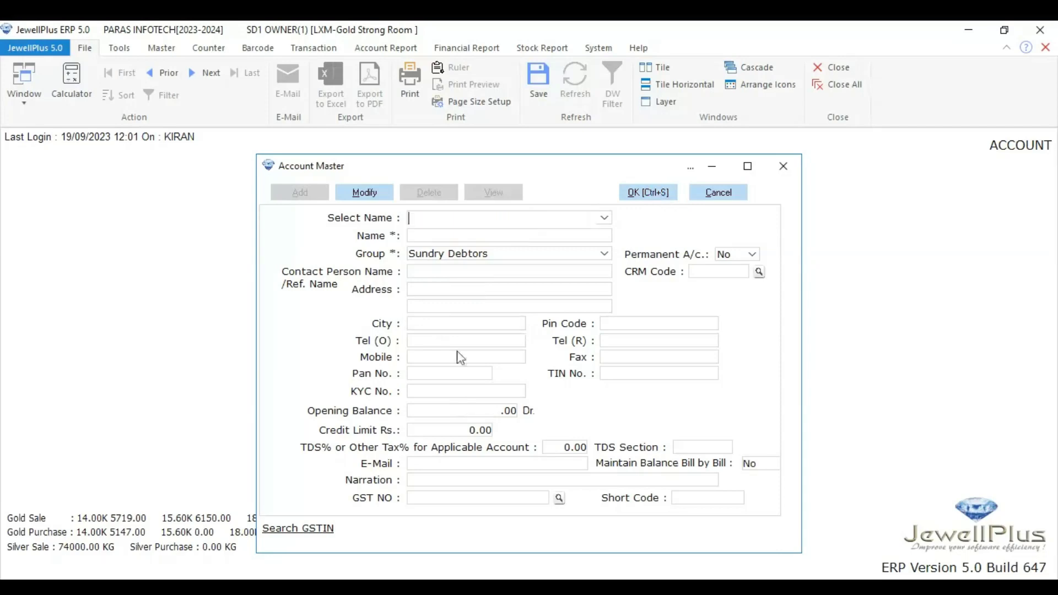
left_click(729, 195)
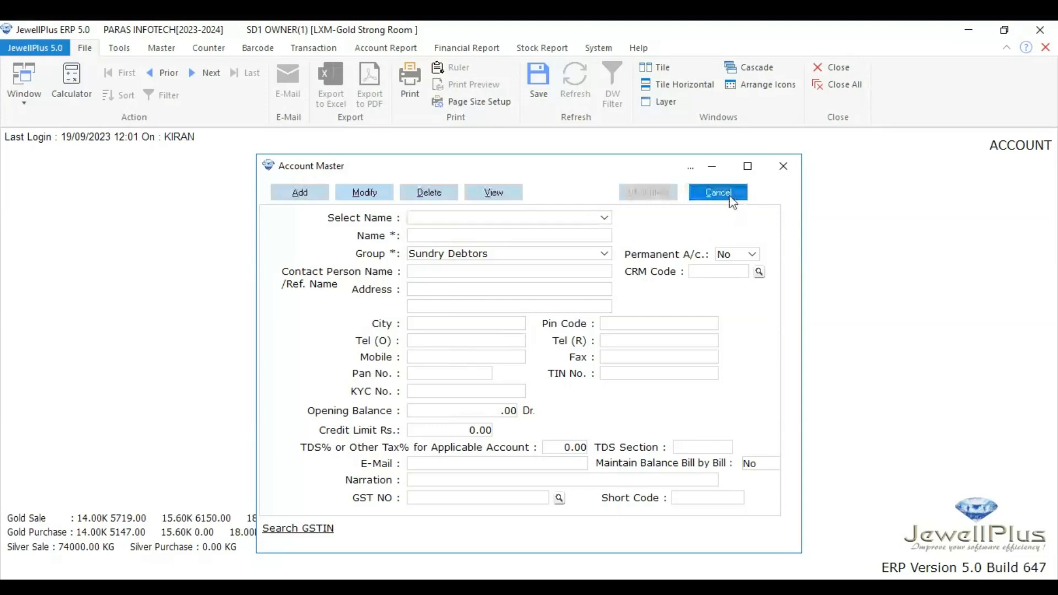
left_click(430, 193)
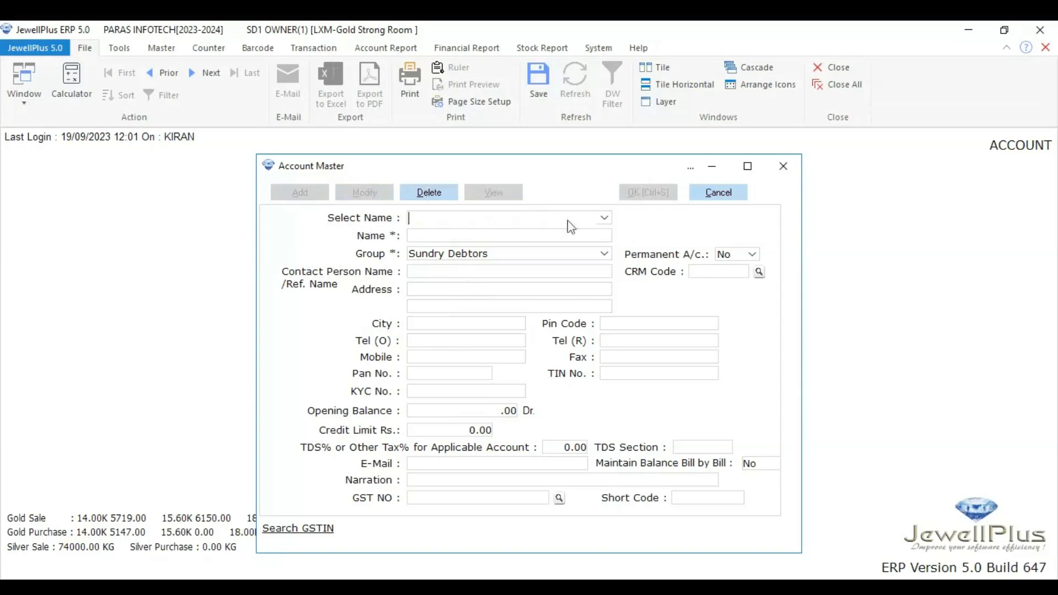
left_click(605, 219)
scroll(467, 300, "down", 3)
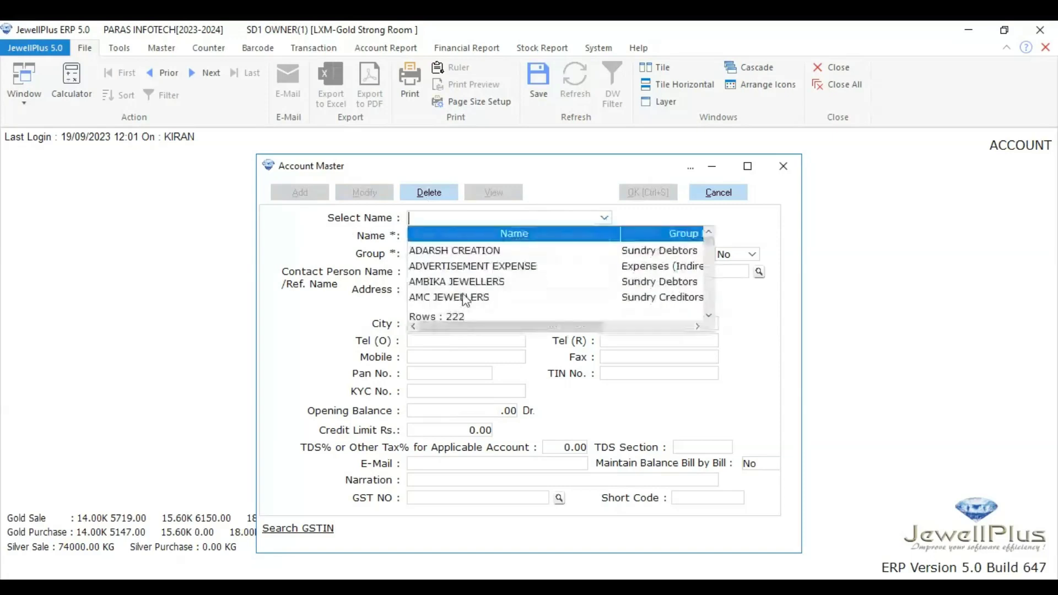
left_click(466, 282)
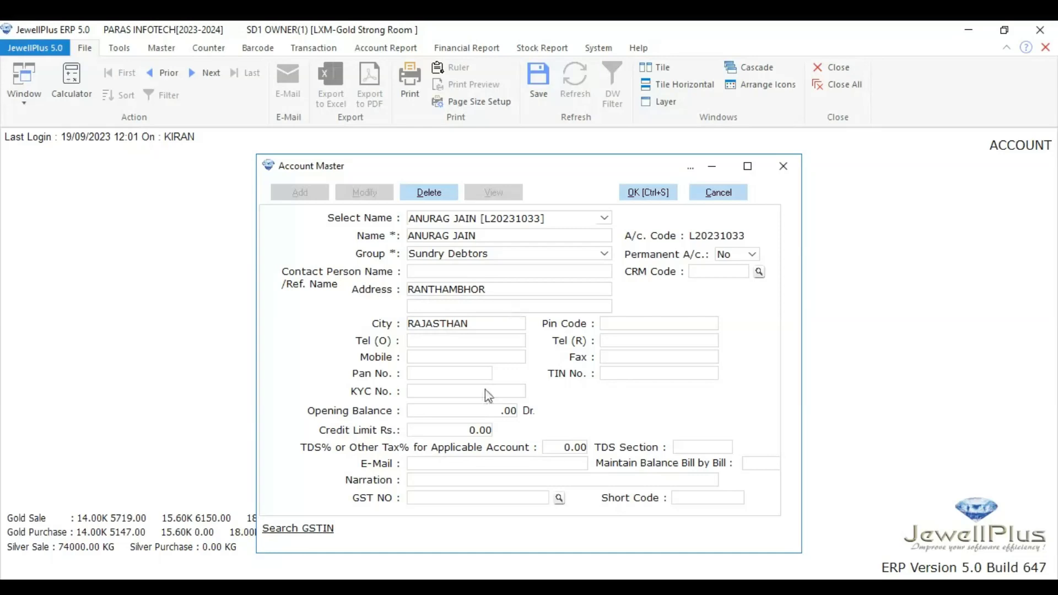
left_click(475, 412)
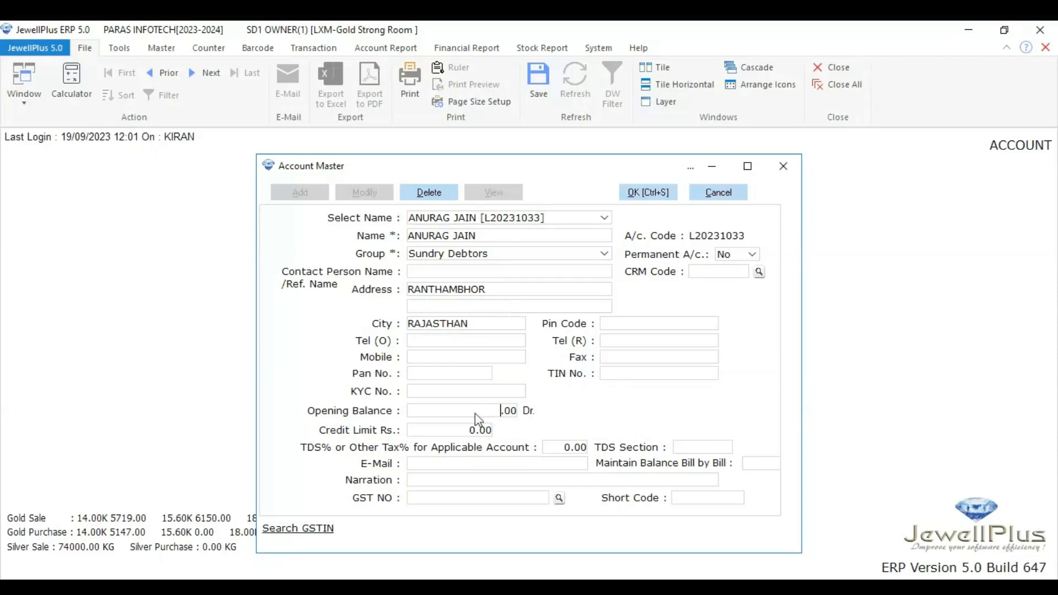
left_click(647, 196)
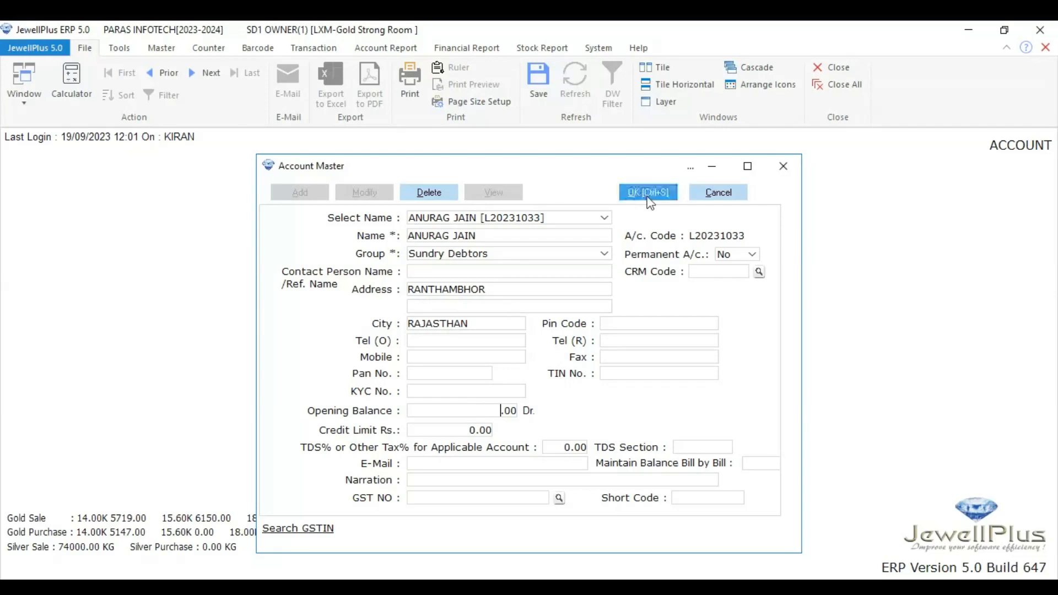
left_click(719, 194)
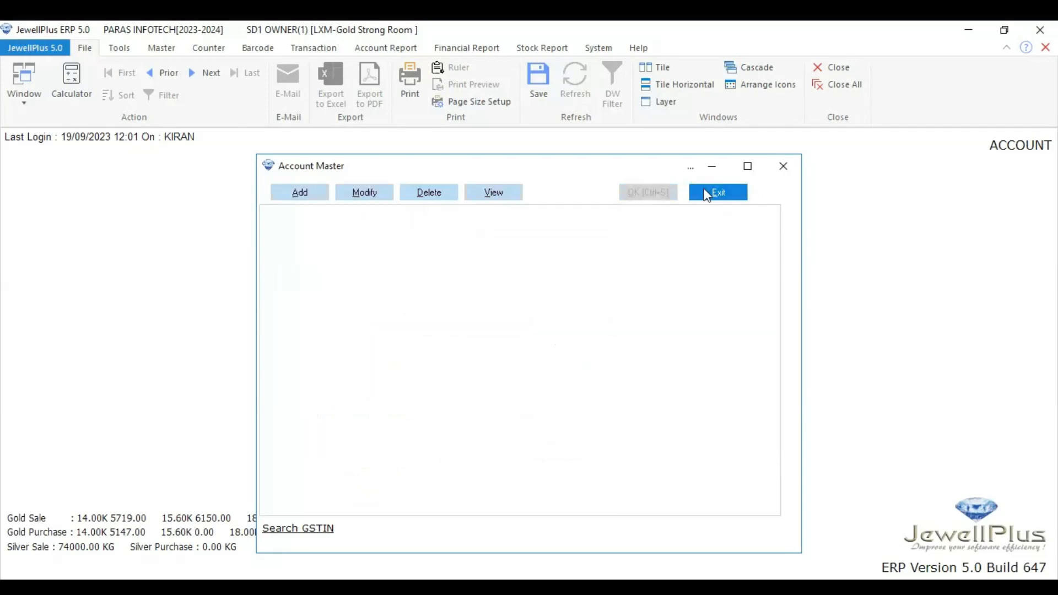
left_click(503, 198)
left_click(503, 199)
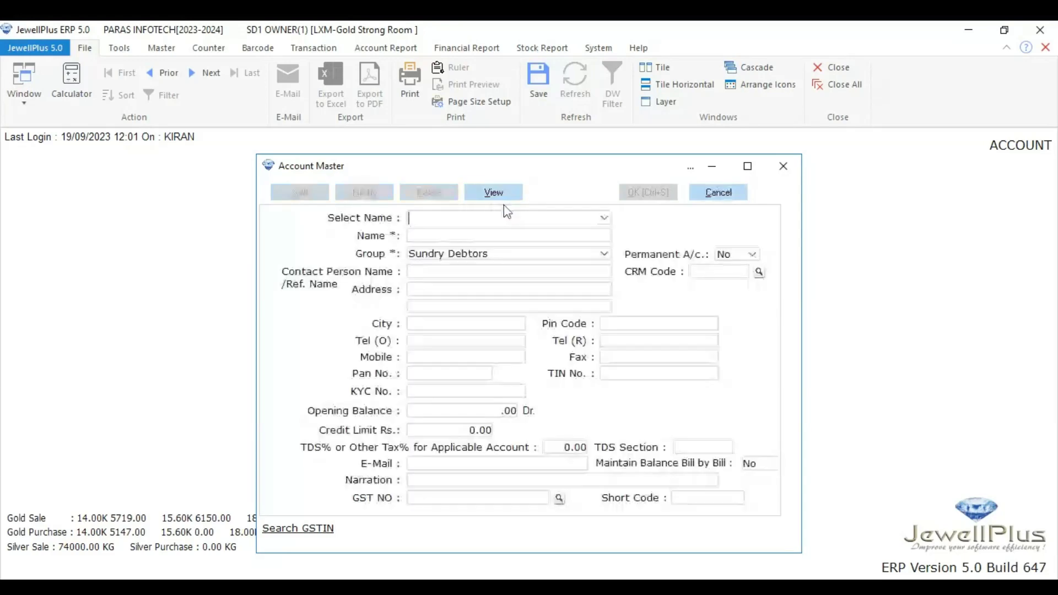
left_click(605, 218)
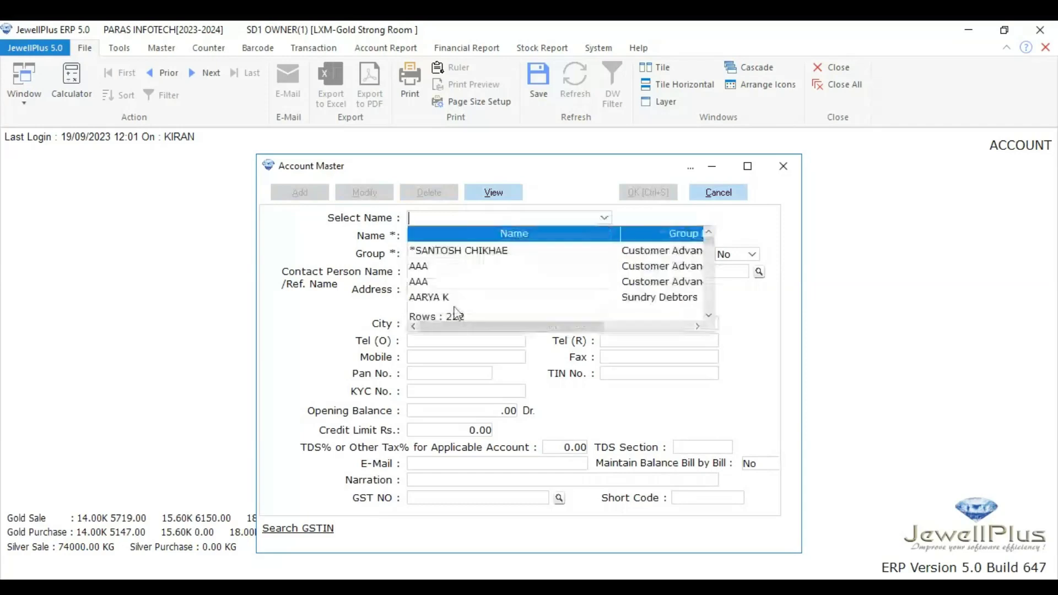
scroll(463, 287, "down", 3)
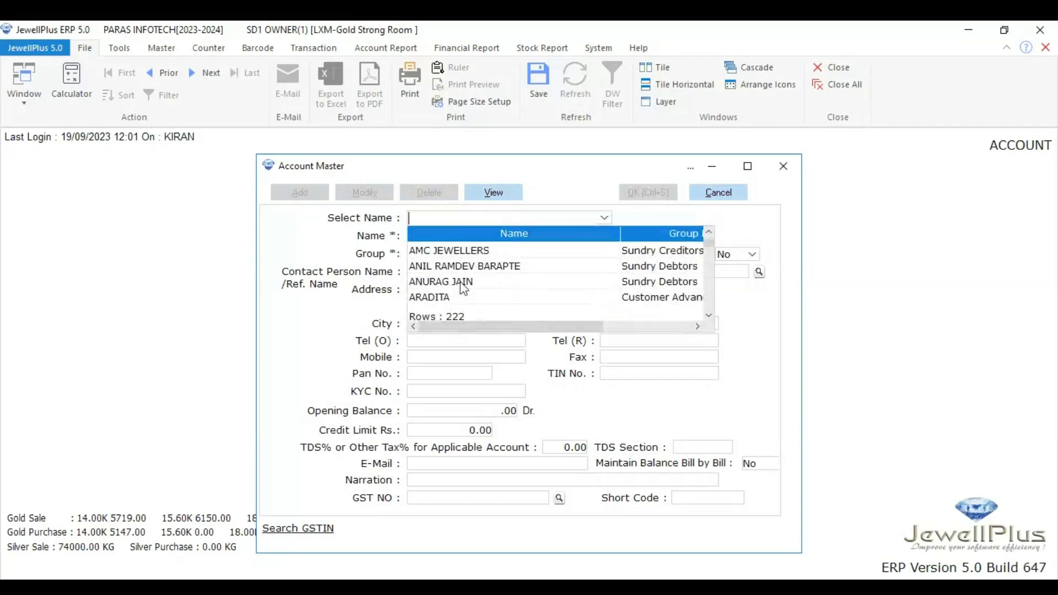
scroll(463, 286, "down", 1)
left_click(461, 282)
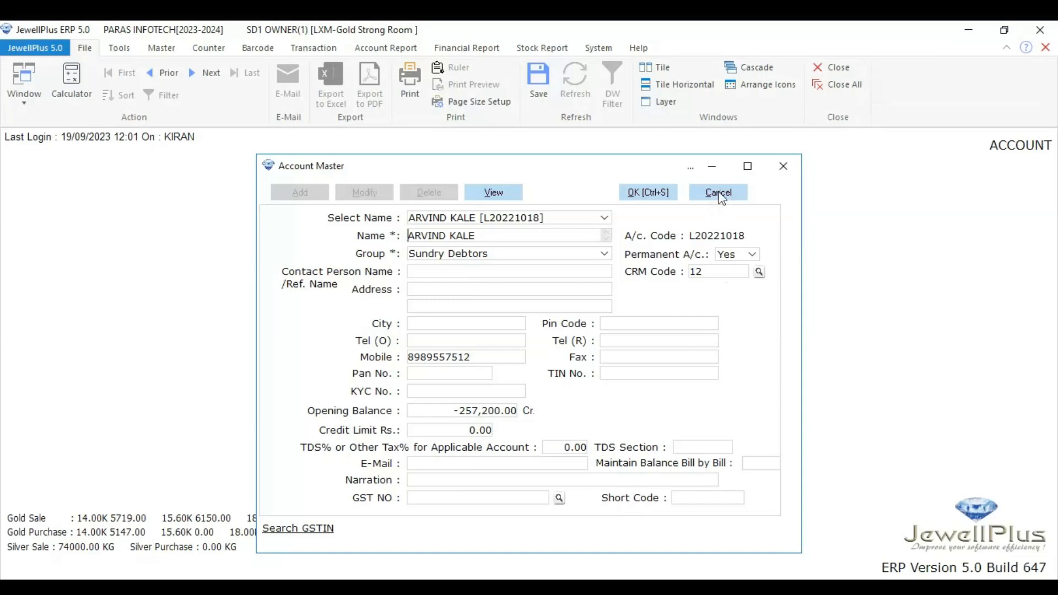
left_click(719, 194)
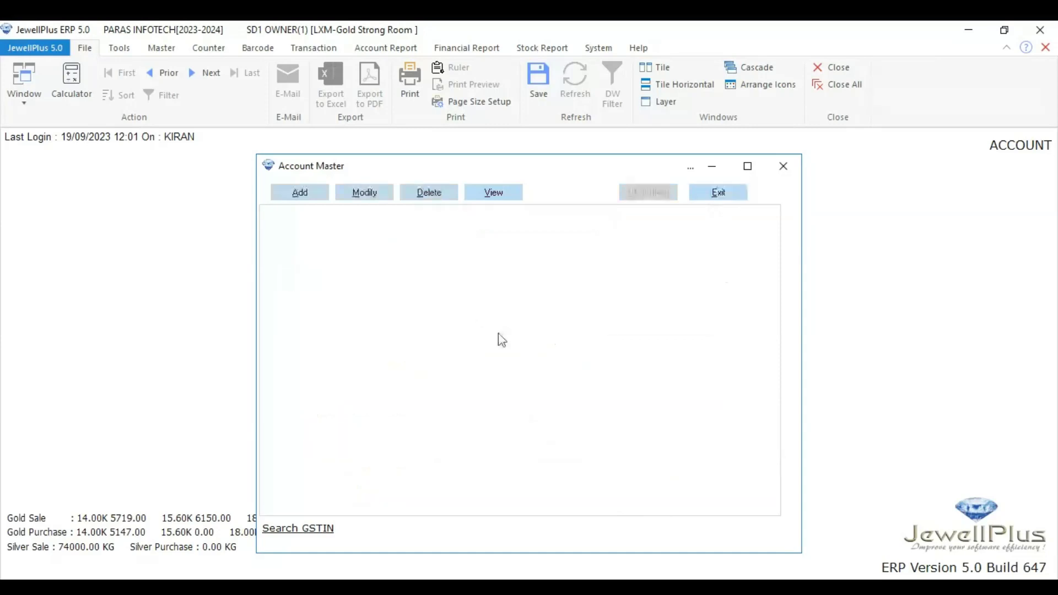